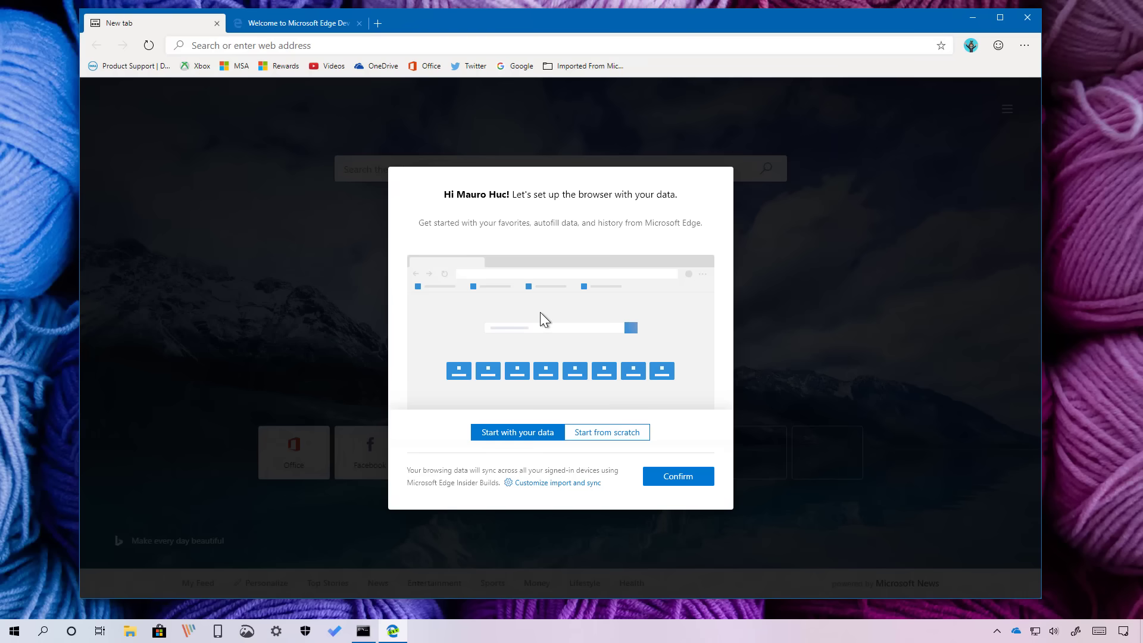
{"action": "left_click", "coordinate": [599, 434]}
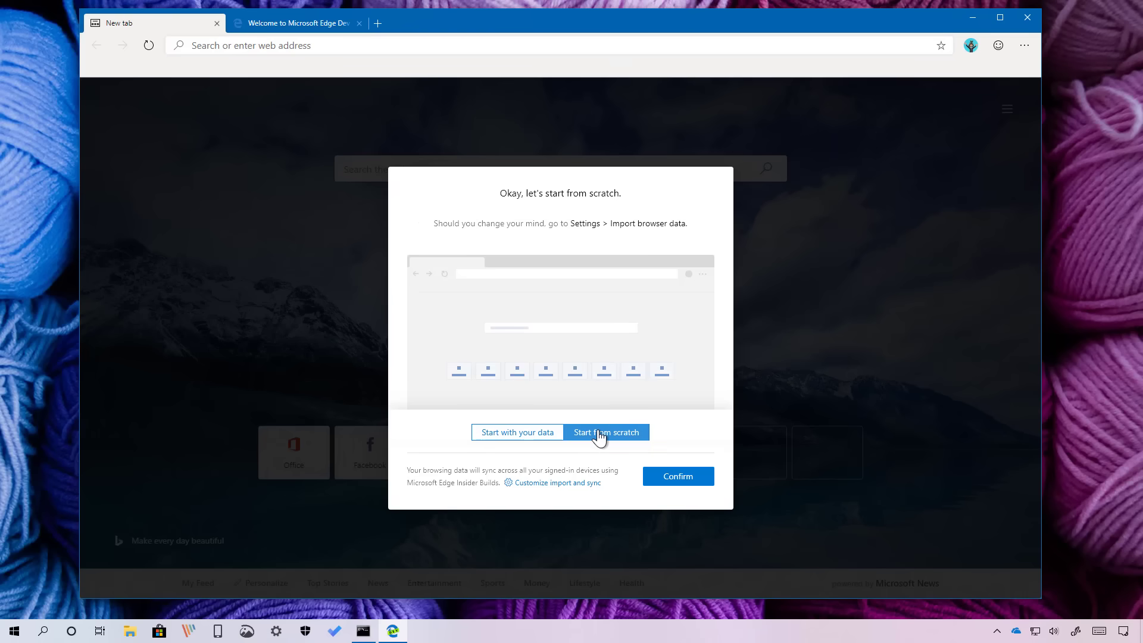
{"action": "left_click", "coordinate": [547, 435]}
{"action": "left_click", "coordinate": [604, 434]}
{"action": "left_click", "coordinate": [532, 483]}
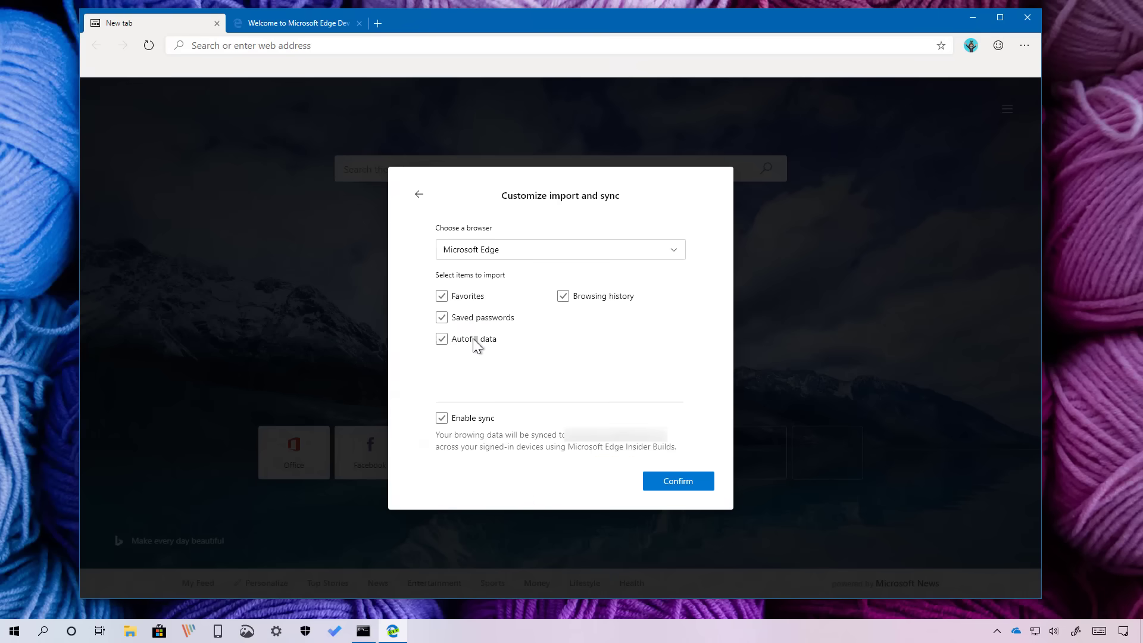
{"action": "left_click", "coordinate": [563, 298]}
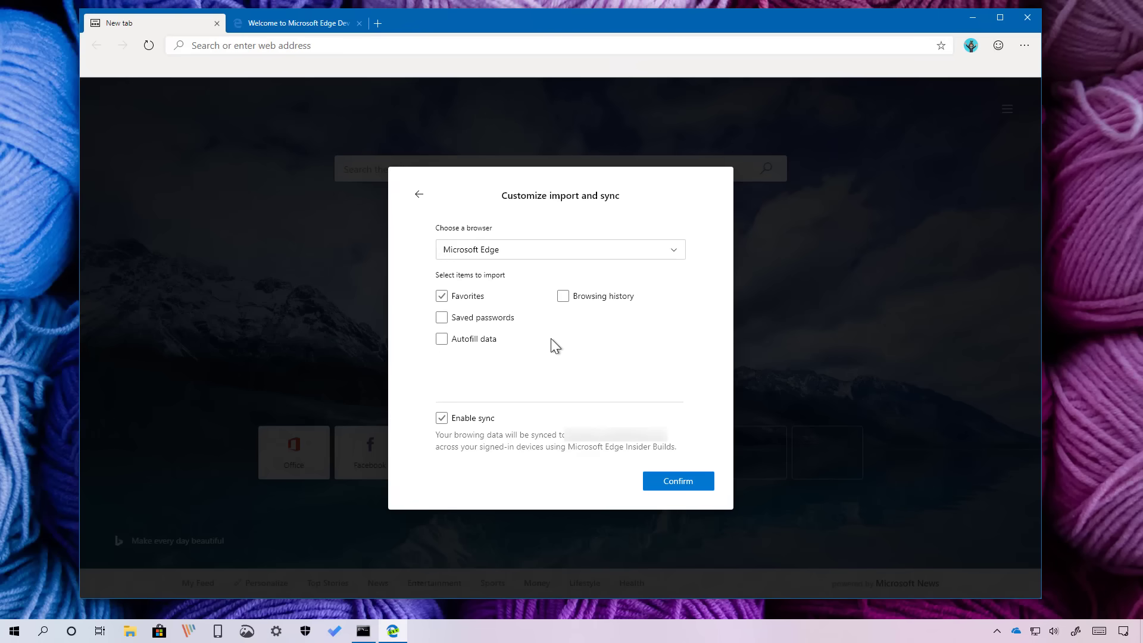
{"action": "left_click", "coordinate": [592, 254]}
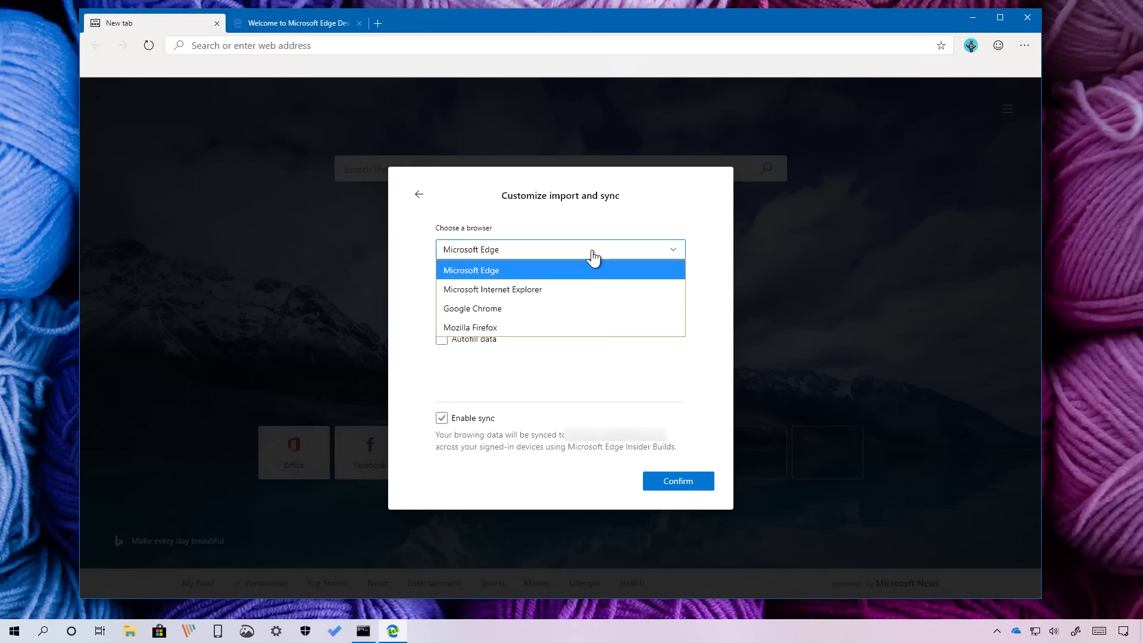
{"action": "left_click", "coordinate": [592, 255]}
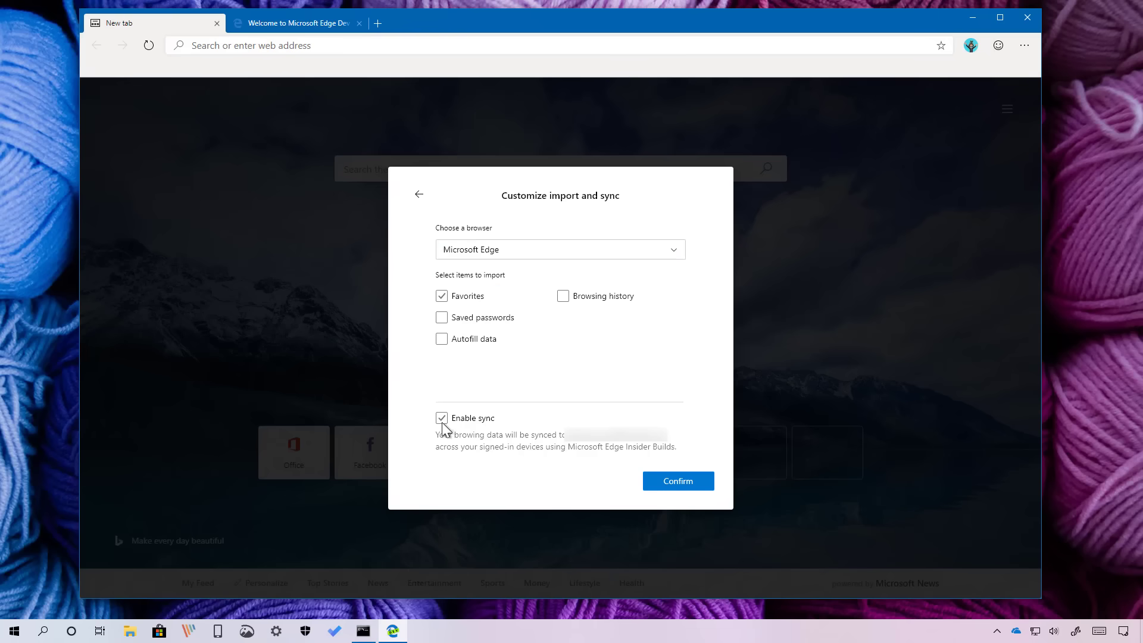
{"action": "left_click", "coordinate": [441, 419]}
{"action": "left_click", "coordinate": [422, 196]}
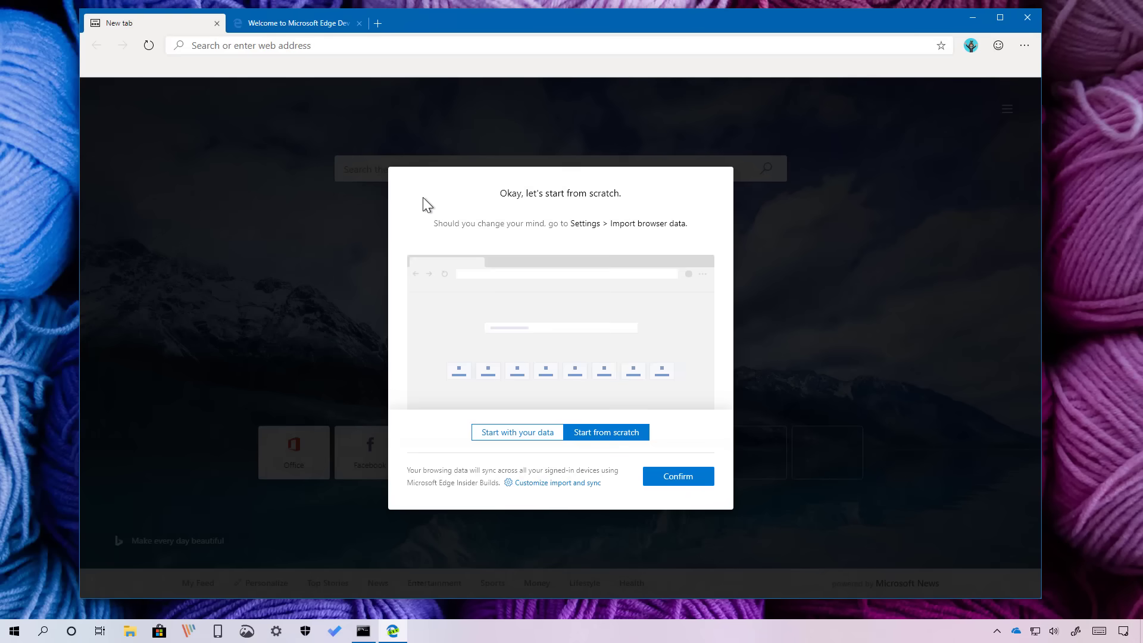
- Confirm starting from scratch, preview Informational, then choose the Focused new-tab look and finish
{"action": "left_click", "coordinate": [662, 477]}
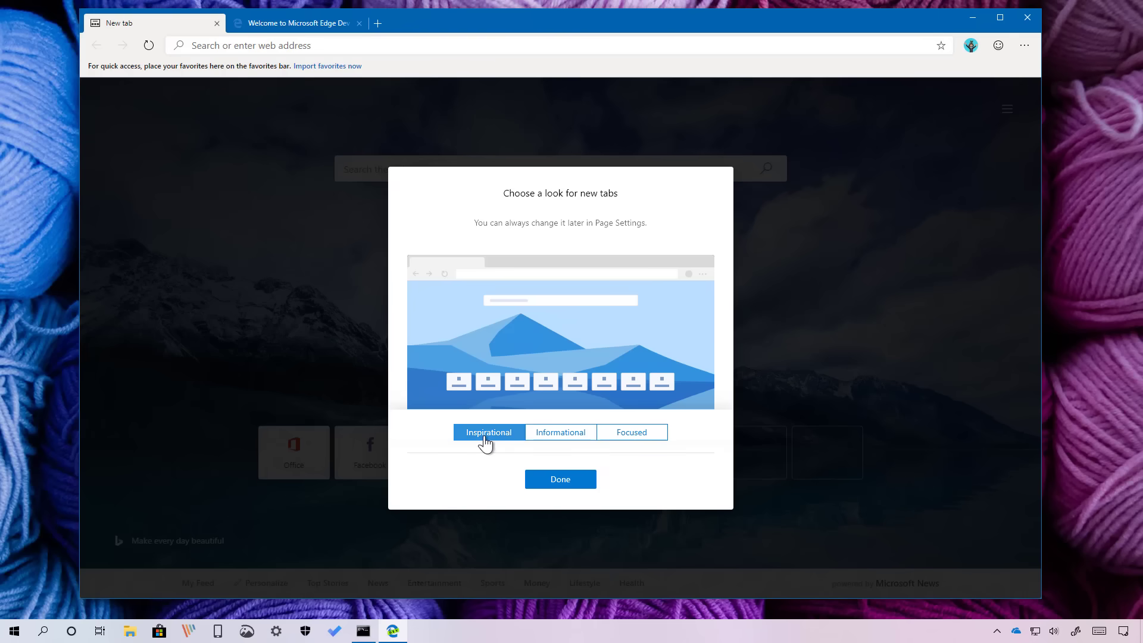
{"action": "left_click", "coordinate": [561, 437]}
{"action": "left_click", "coordinate": [637, 436]}
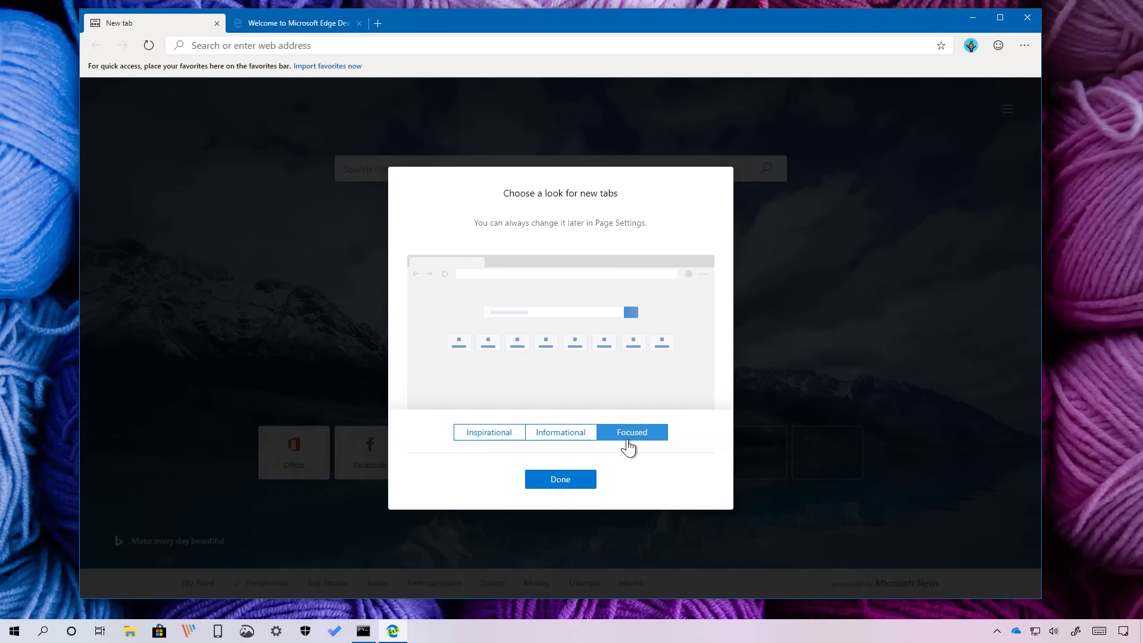
{"action": "left_click", "coordinate": [574, 481]}
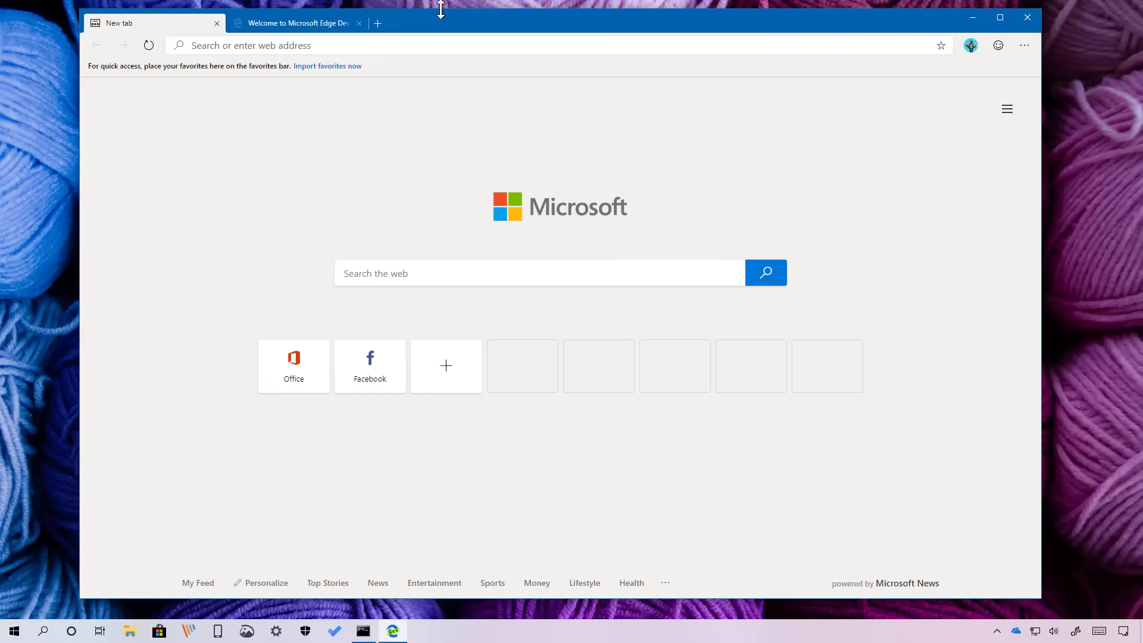
- Open a new tab, check the profile flyout, and bring up the '...' Settings and more menu
{"action": "left_click", "coordinate": [385, 22]}
{"action": "left_click", "coordinate": [498, 23]}
{"action": "key", "text": "ctrl+t"}
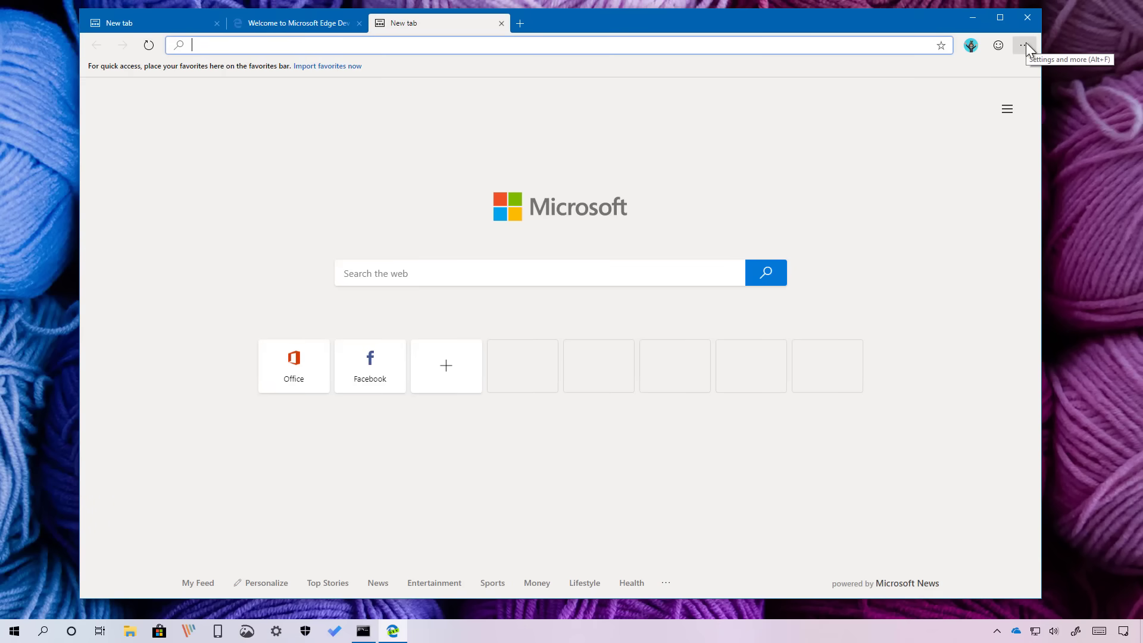
{"action": "left_click", "coordinate": [1025, 44]}
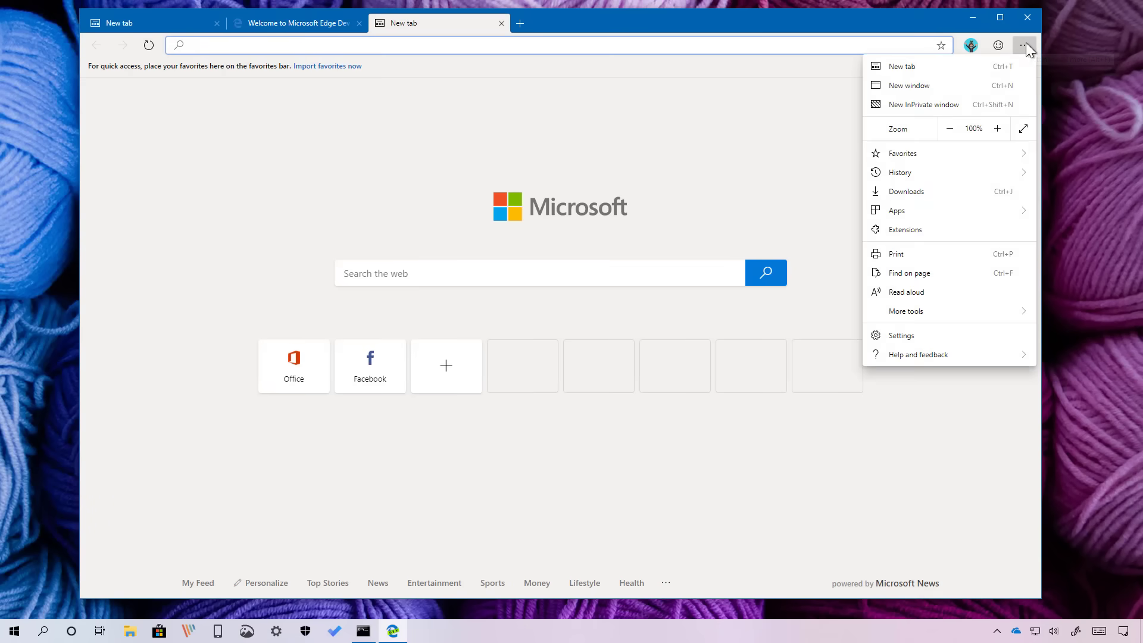
{"action": "left_click", "coordinate": [758, 165]}
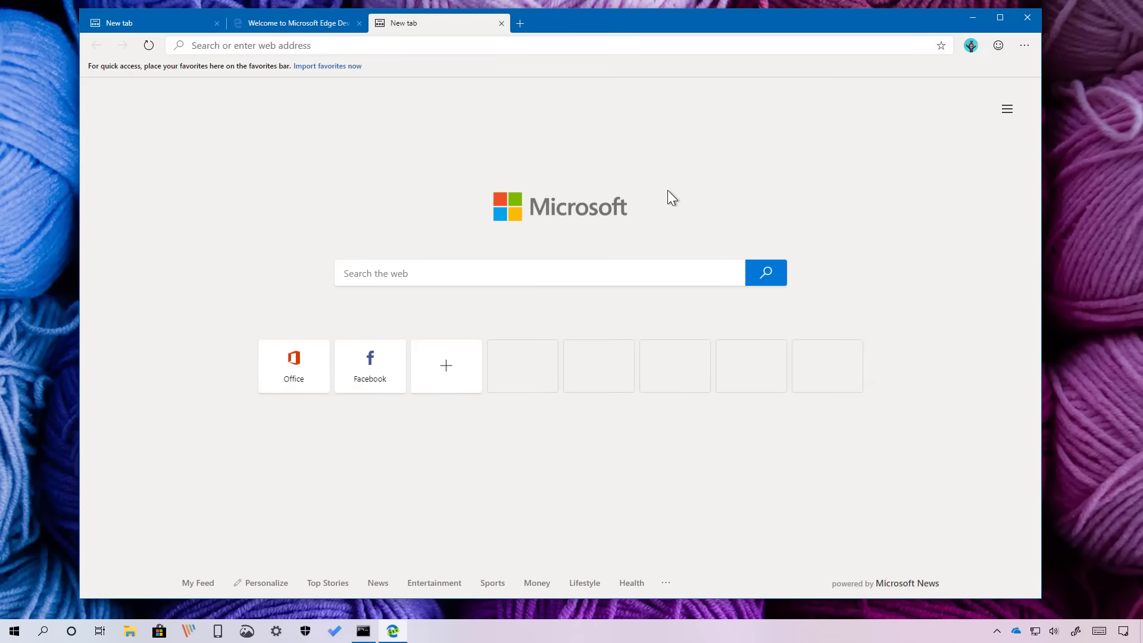
{"action": "left_click", "coordinate": [971, 46]}
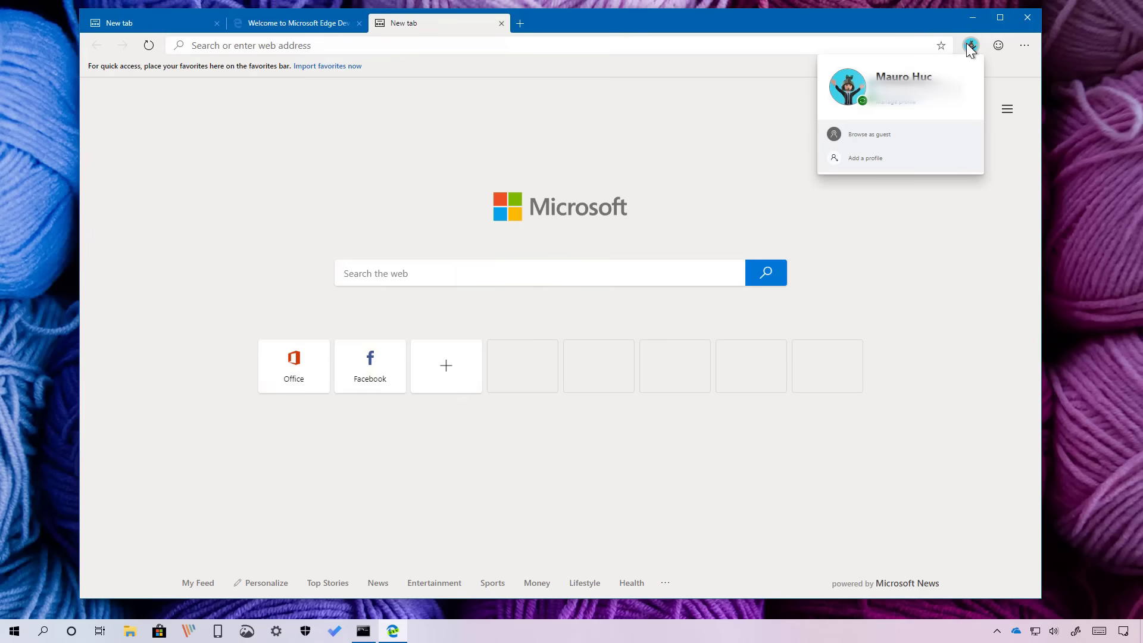
{"action": "left_click", "coordinate": [1024, 46]}
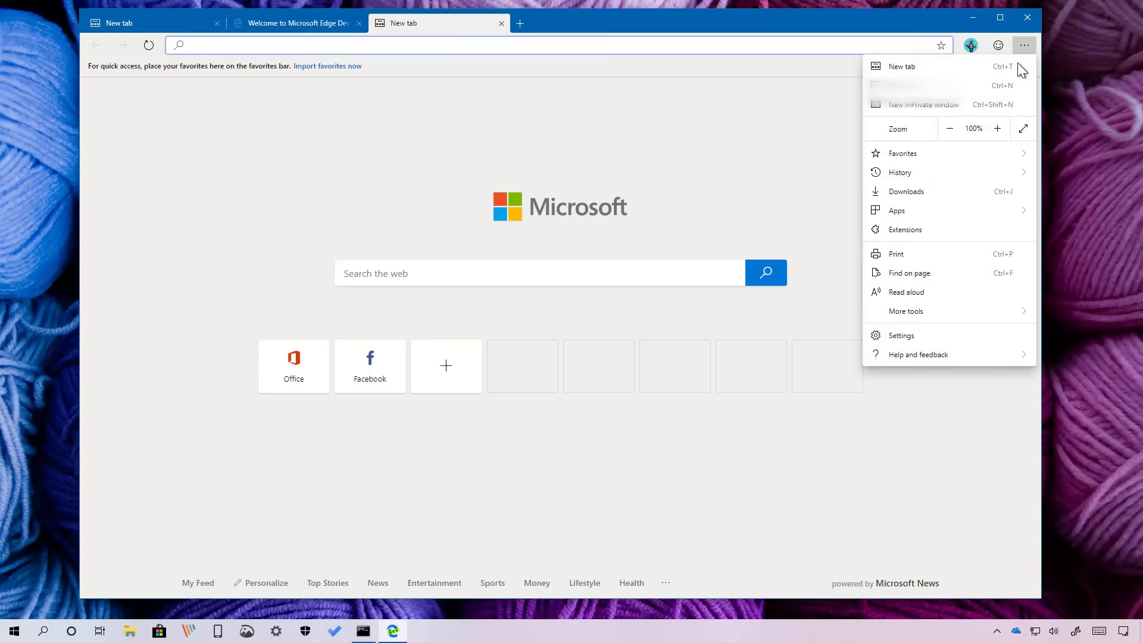
- Open Settings on the Profiles page, starting then cancelling a new profile
{"action": "left_click", "coordinate": [941, 327]}
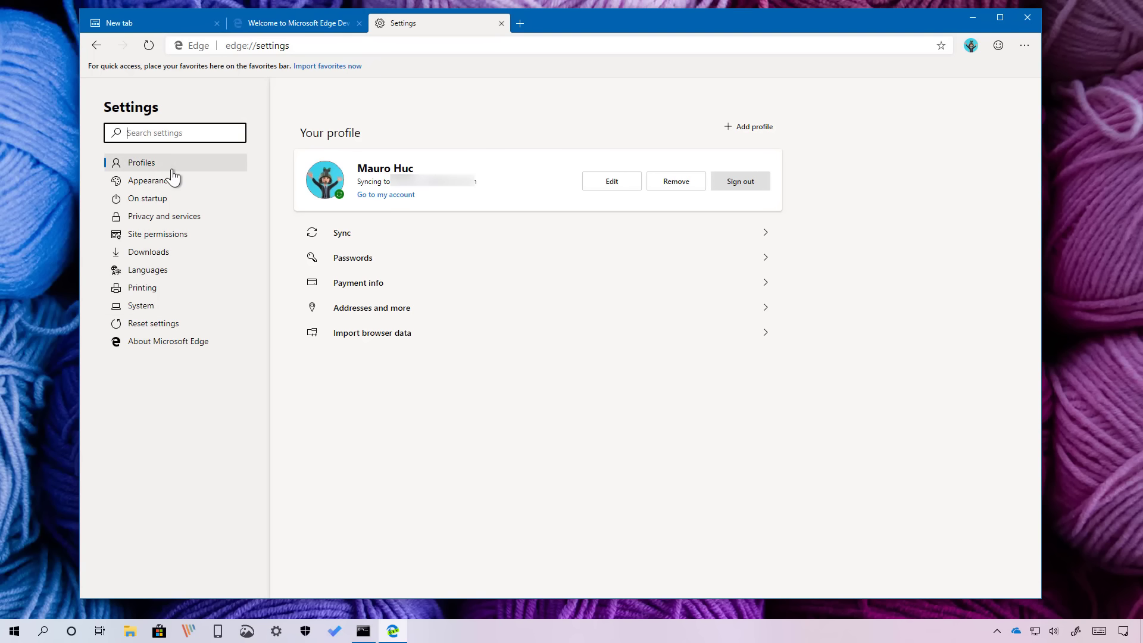
{"action": "left_click", "coordinate": [221, 128]}
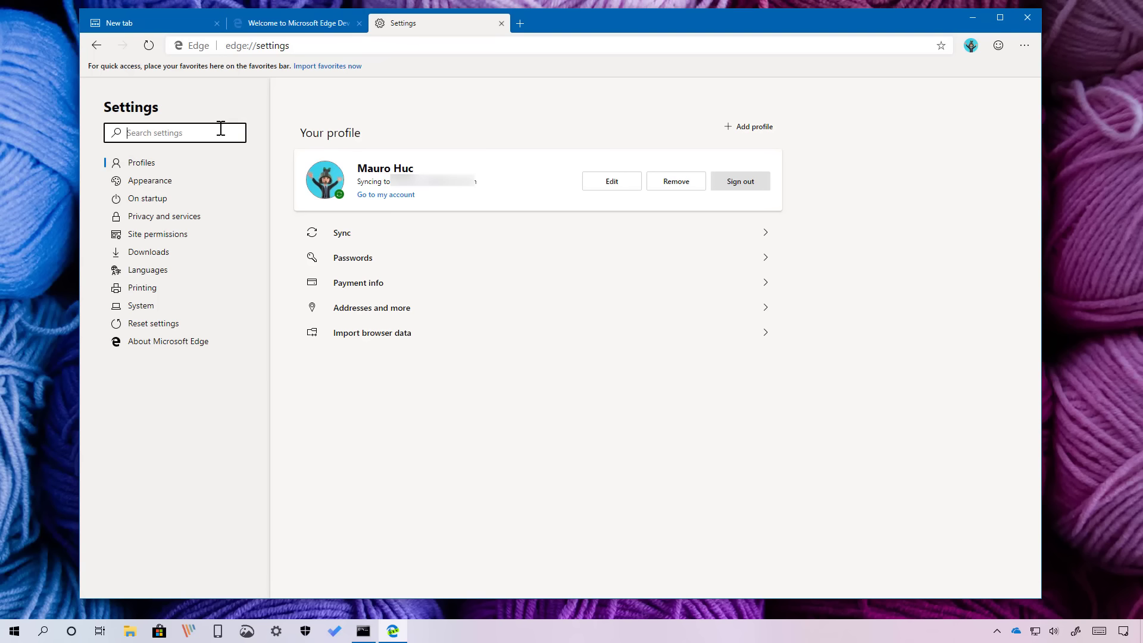
{"action": "left_click", "coordinate": [497, 133]}
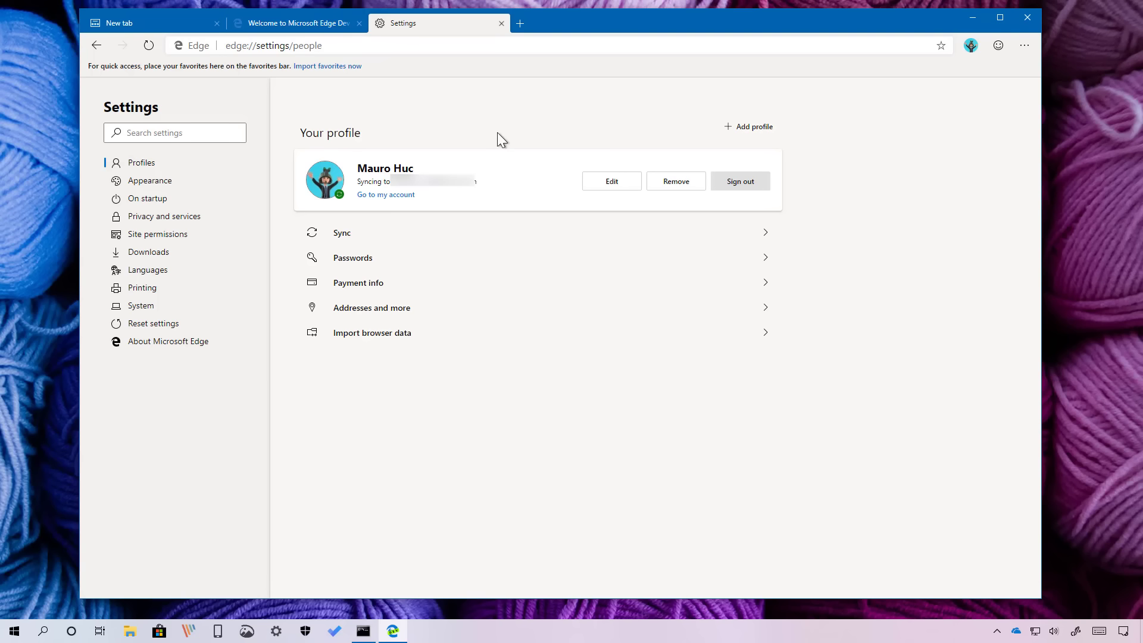
{"action": "left_click", "coordinate": [749, 128]}
{"action": "left_click", "coordinate": [725, 275]}
- View the Sync, Passwords and Import browser data pages, cancelling the import
{"action": "left_click", "coordinate": [450, 236]}
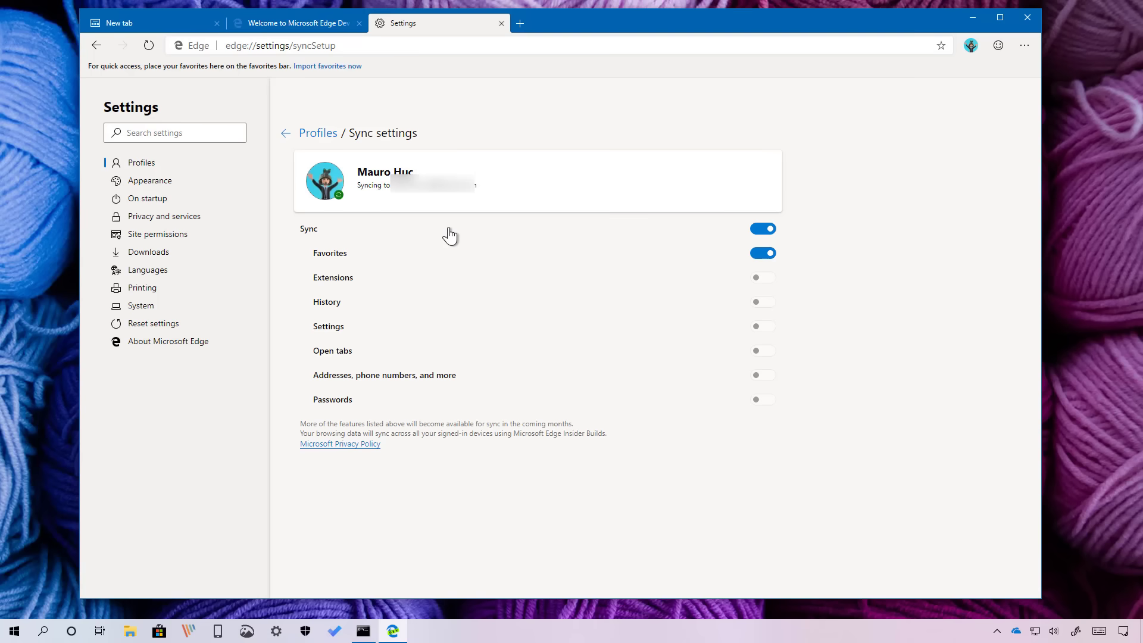
{"action": "left_click", "coordinate": [308, 134]}
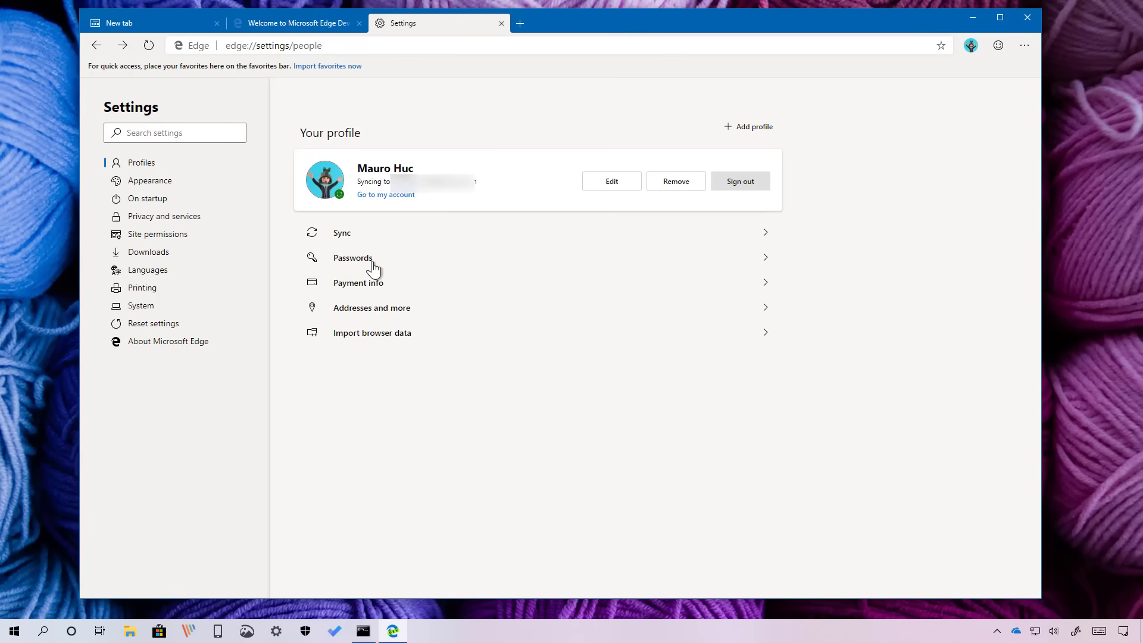
{"action": "left_click", "coordinate": [374, 269]}
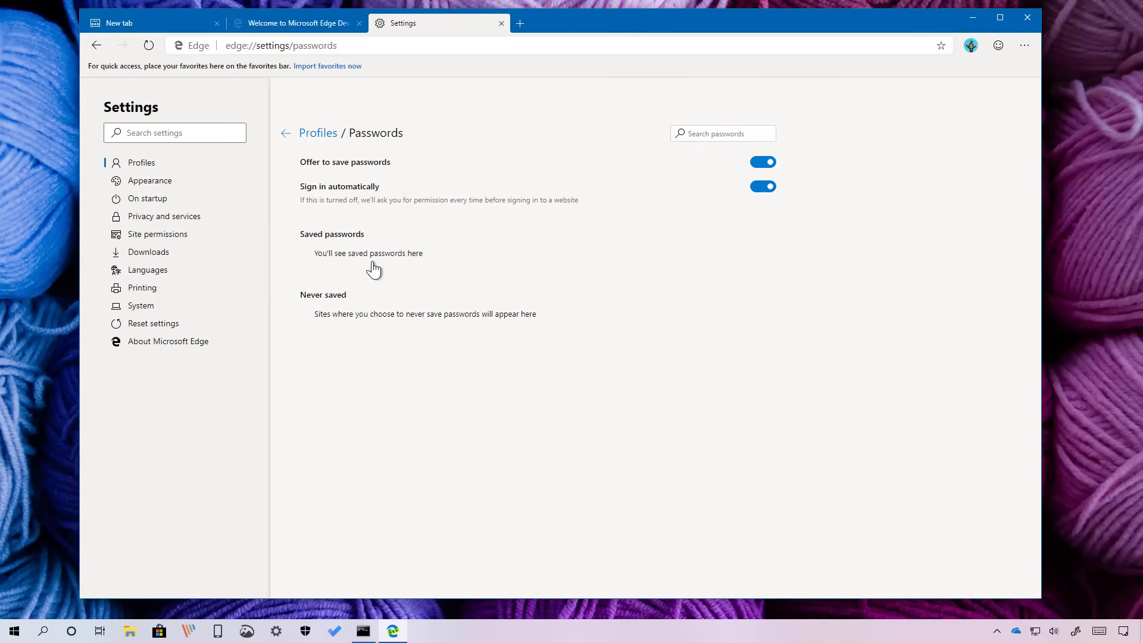
{"action": "left_click", "coordinate": [319, 133]}
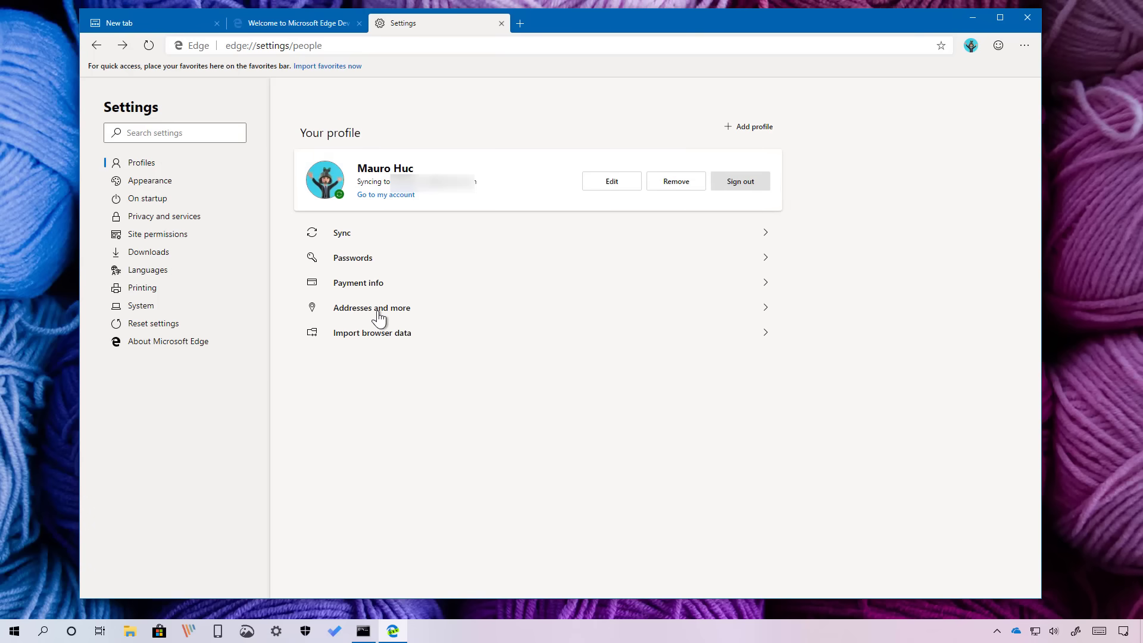
{"action": "left_click", "coordinate": [377, 337]}
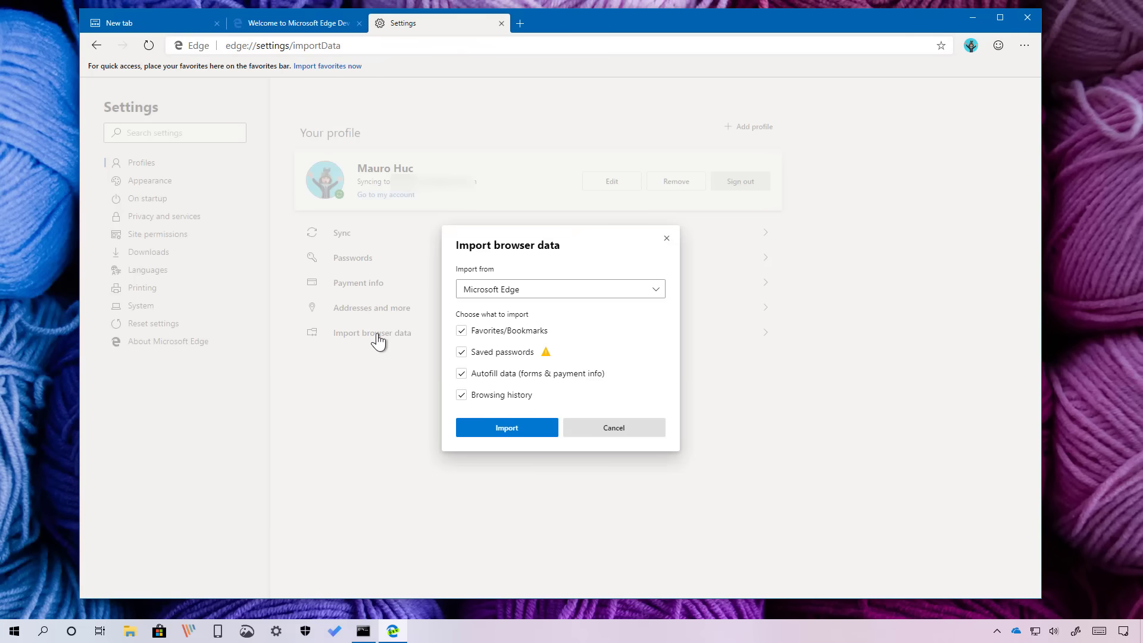
{"action": "left_click", "coordinate": [616, 434]}
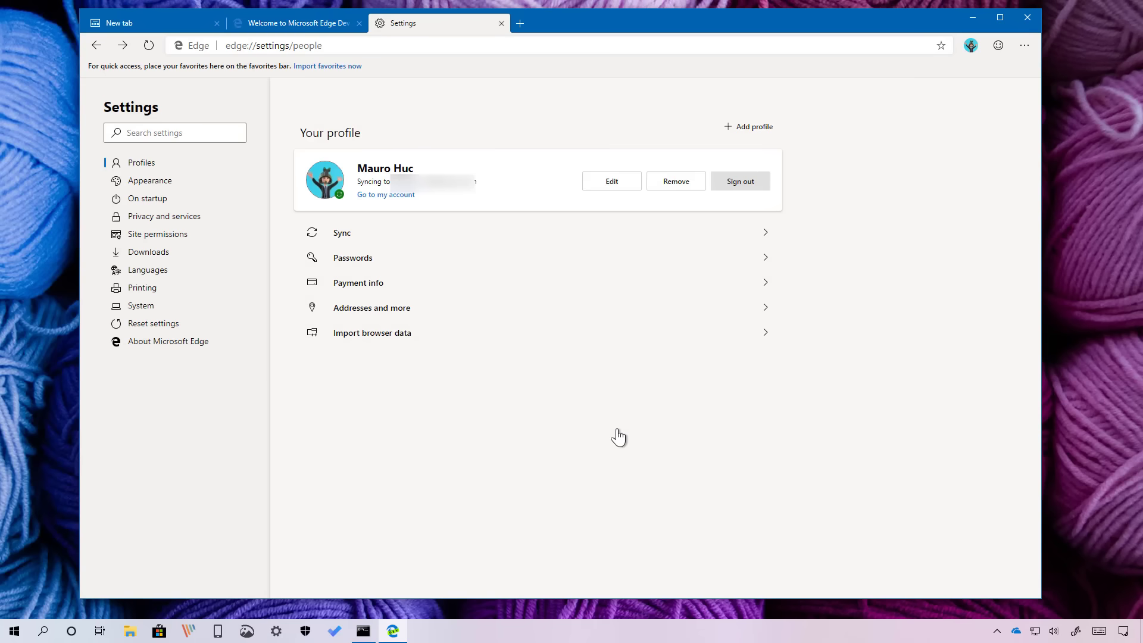
- Visit Appearance settings, then load edge://flags in a new tab
{"action": "left_click", "coordinate": [178, 183]}
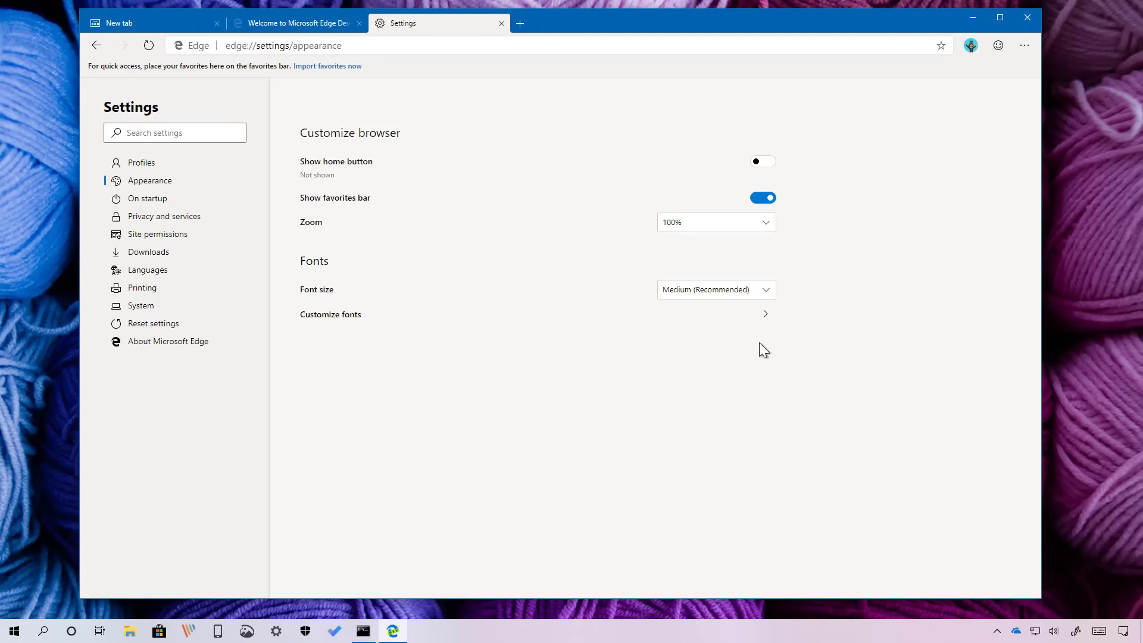
{"action": "left_click", "coordinate": [520, 23]}
{"action": "type", "text": "edge://fla"}
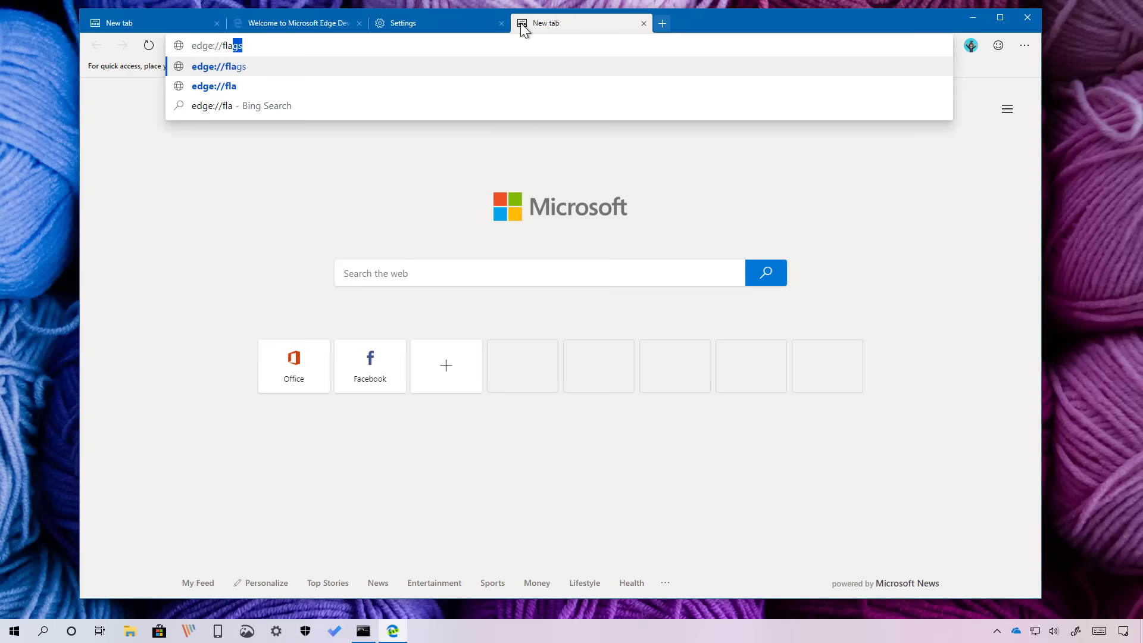
{"action": "key", "text": "Return"}
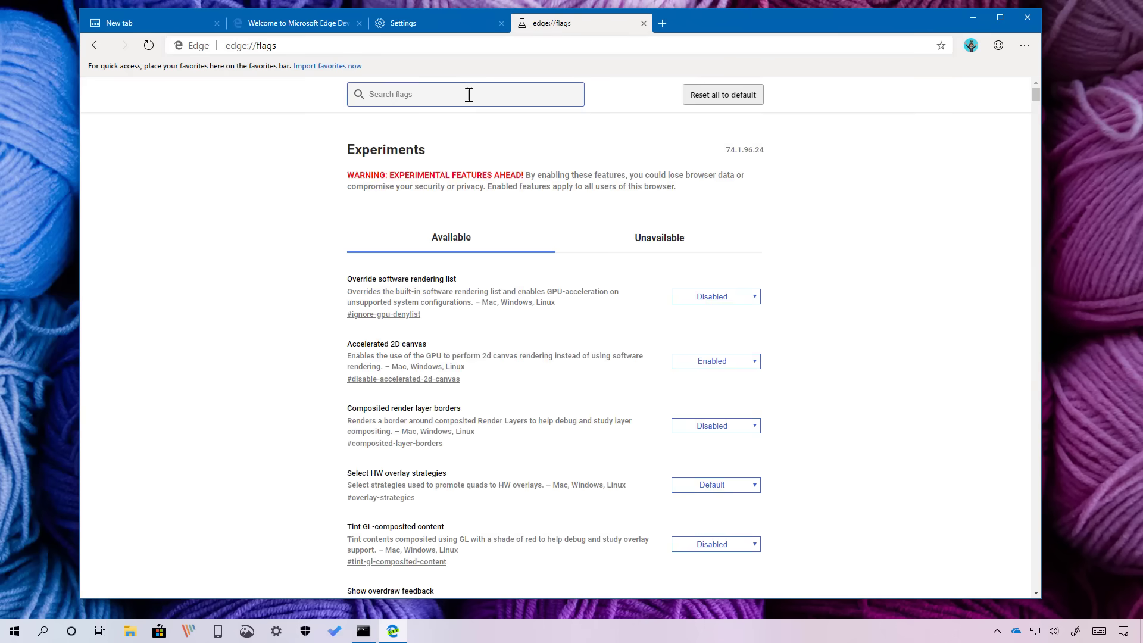
- Search flags for 'dark', set 'Microsoft Edge theme' to Enabled, and relaunch Edge
{"action": "type", "text": "dark"}
{"action": "left_click", "coordinate": [716, 239]}
{"action": "left_click", "coordinate": [841, 240]}
{"action": "left_click", "coordinate": [723, 241]}
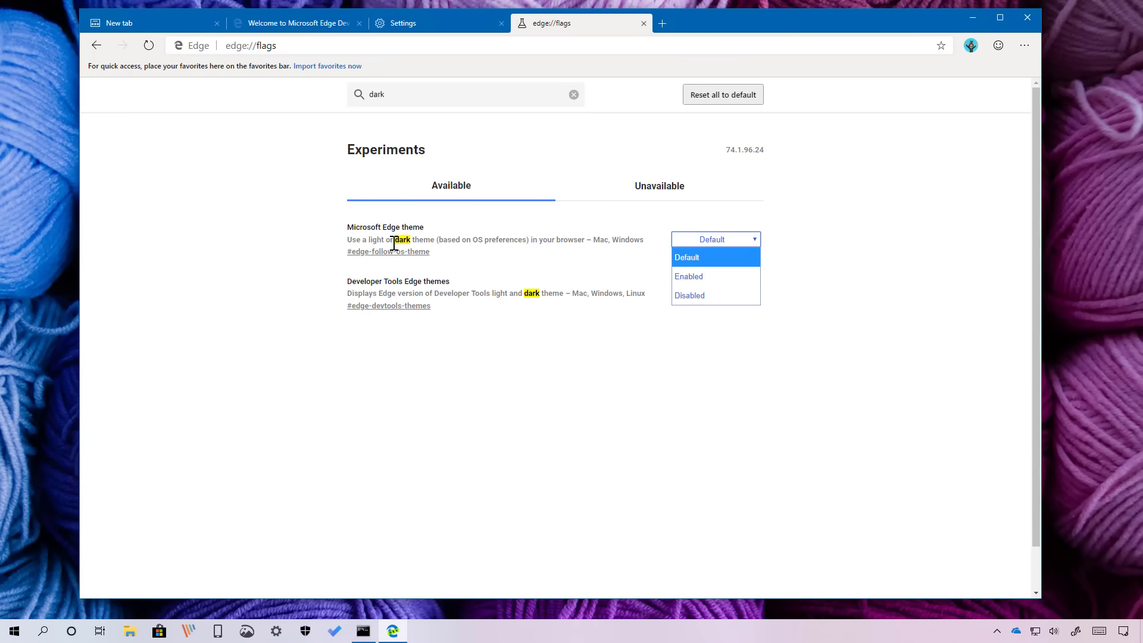
{"action": "left_click", "coordinate": [698, 275]}
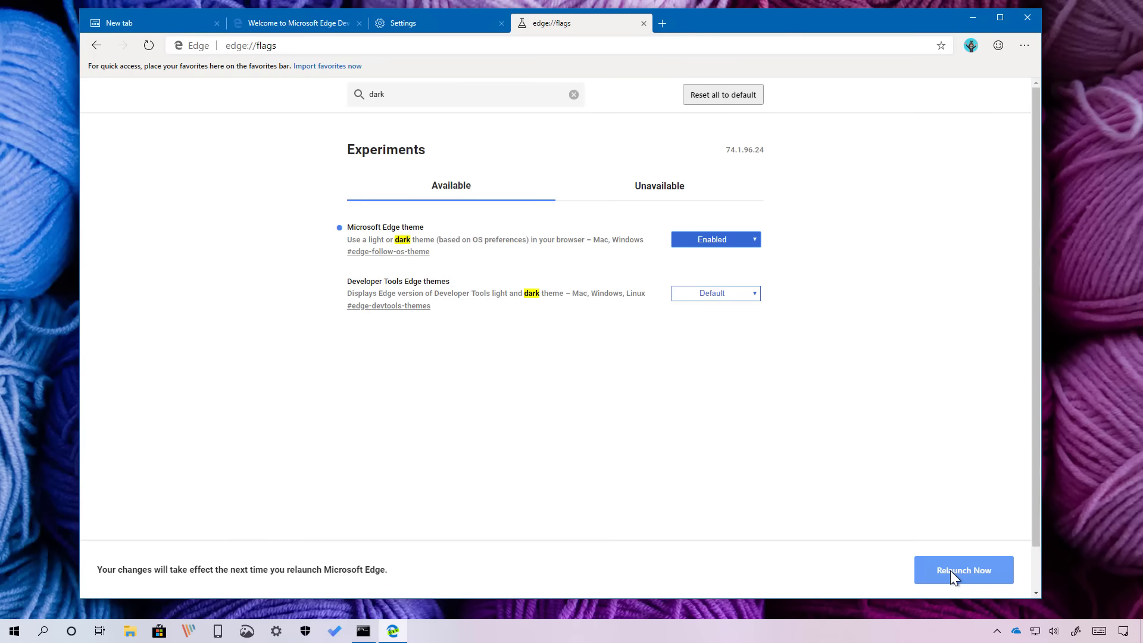
{"action": "left_click", "coordinate": [951, 572]}
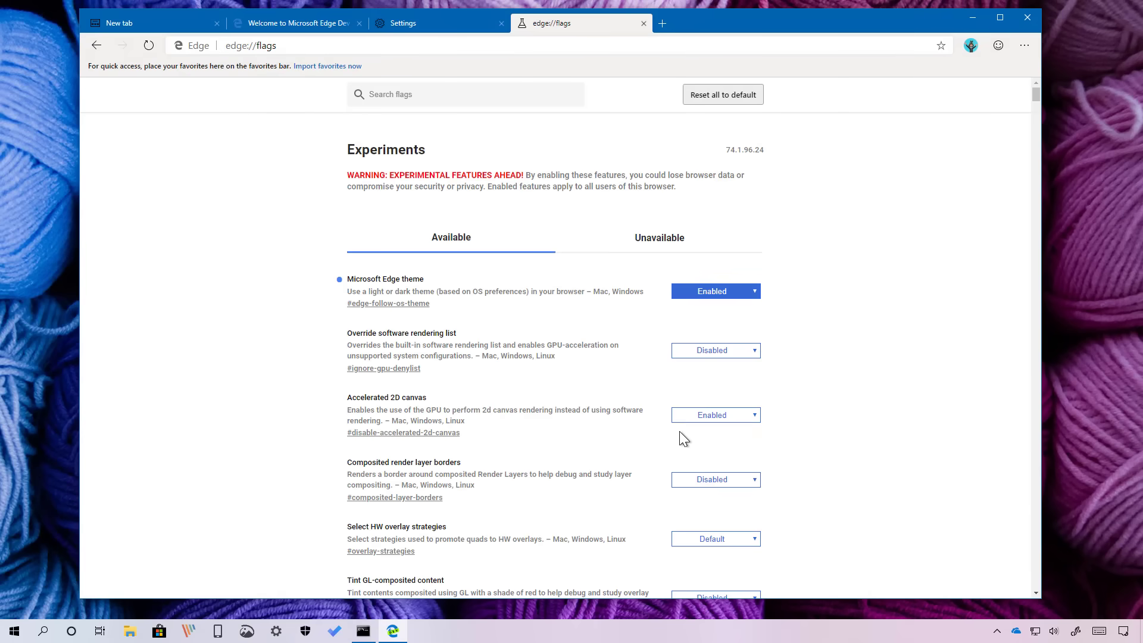
- Show the Light, Dark and Custom colour modes in Windows Personalization > Colors, then minimize Settings and open Edge's main menu
{"action": "key", "text": "super+i"}
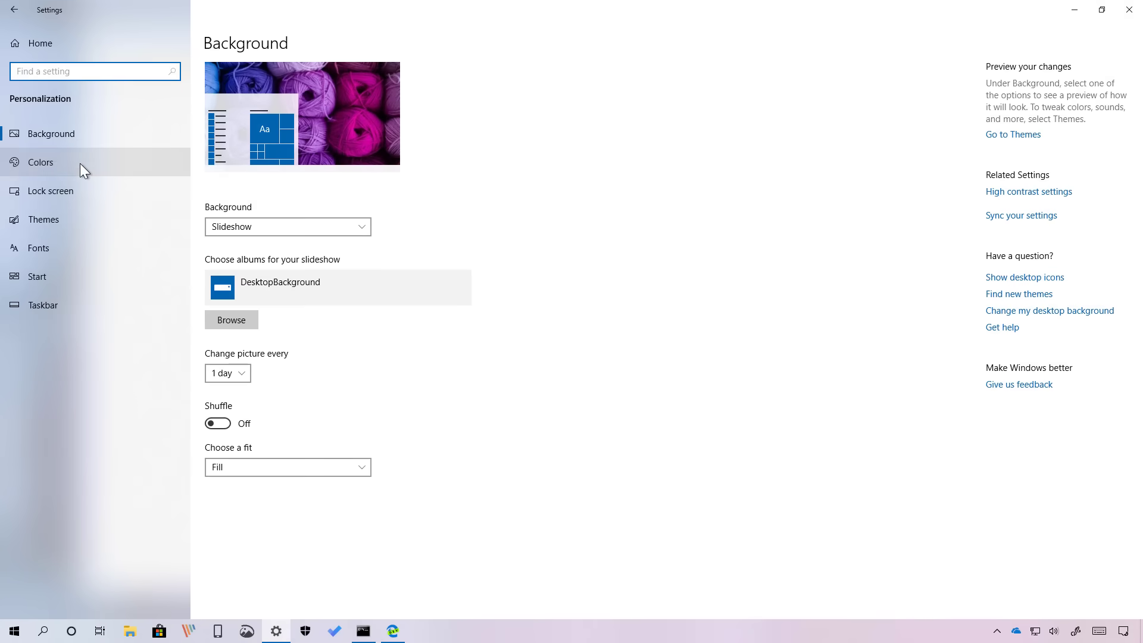
{"action": "left_click", "coordinate": [80, 163]}
{"action": "left_click", "coordinate": [270, 228]}
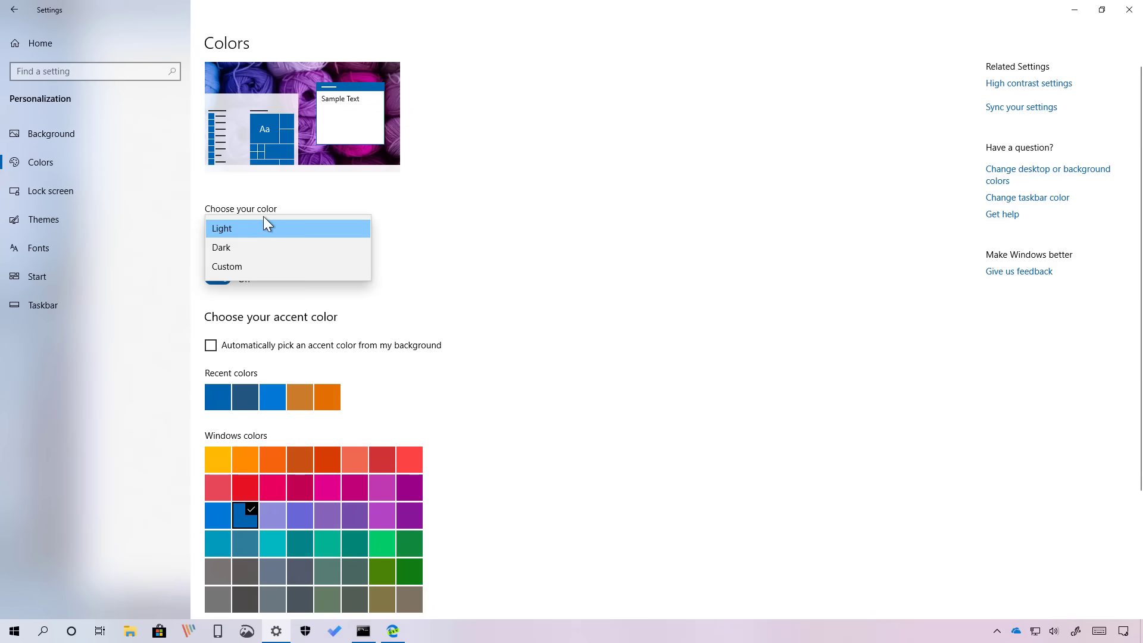
{"action": "left_click", "coordinate": [1075, 10]}
{"action": "left_click", "coordinate": [1025, 45]}
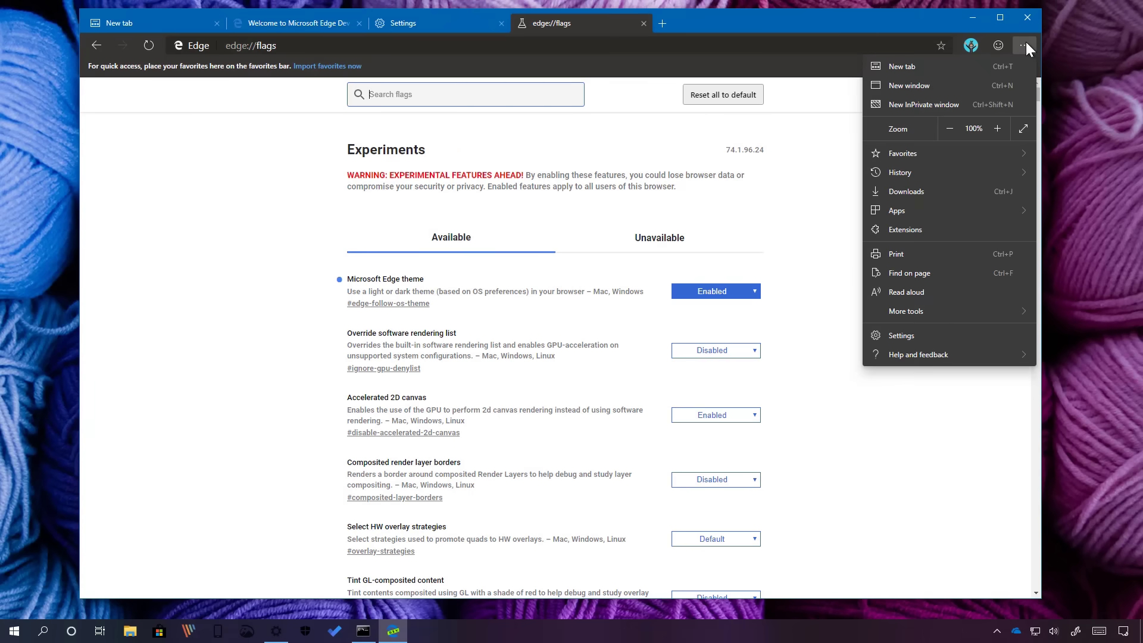
- Set On startup to 'Open a specific page or pages', cancelling the add-page dialog
{"action": "left_click", "coordinate": [900, 335]}
{"action": "left_click", "coordinate": [148, 198]}
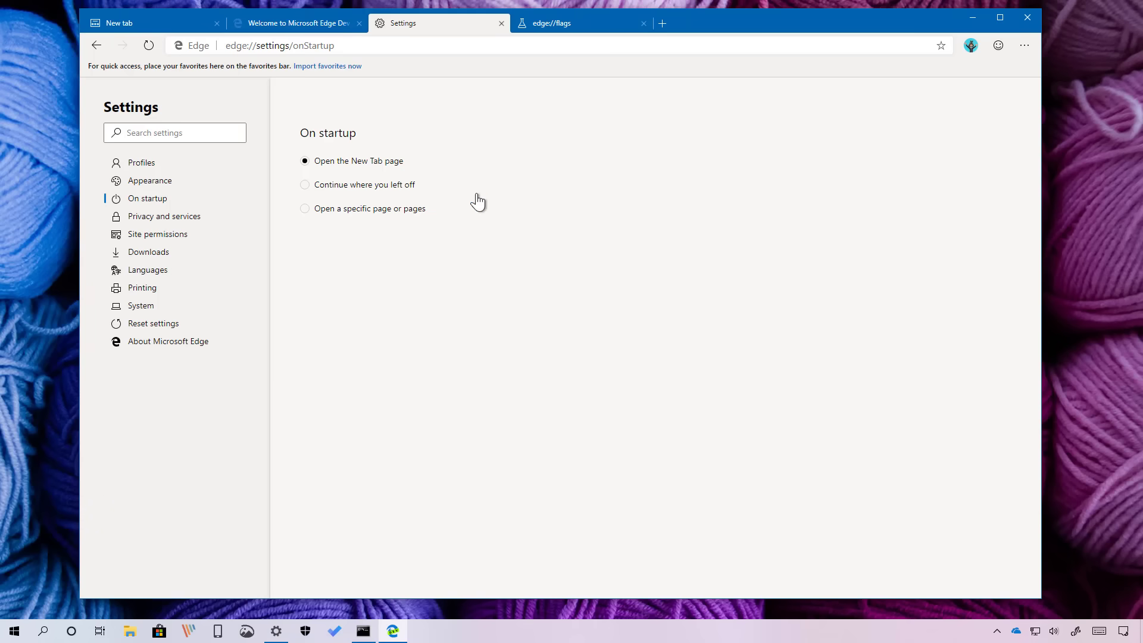
{"action": "left_click", "coordinate": [387, 185]}
{"action": "left_click", "coordinate": [383, 210]}
{"action": "left_click", "coordinate": [736, 233]}
{"action": "left_click", "coordinate": [627, 382]}
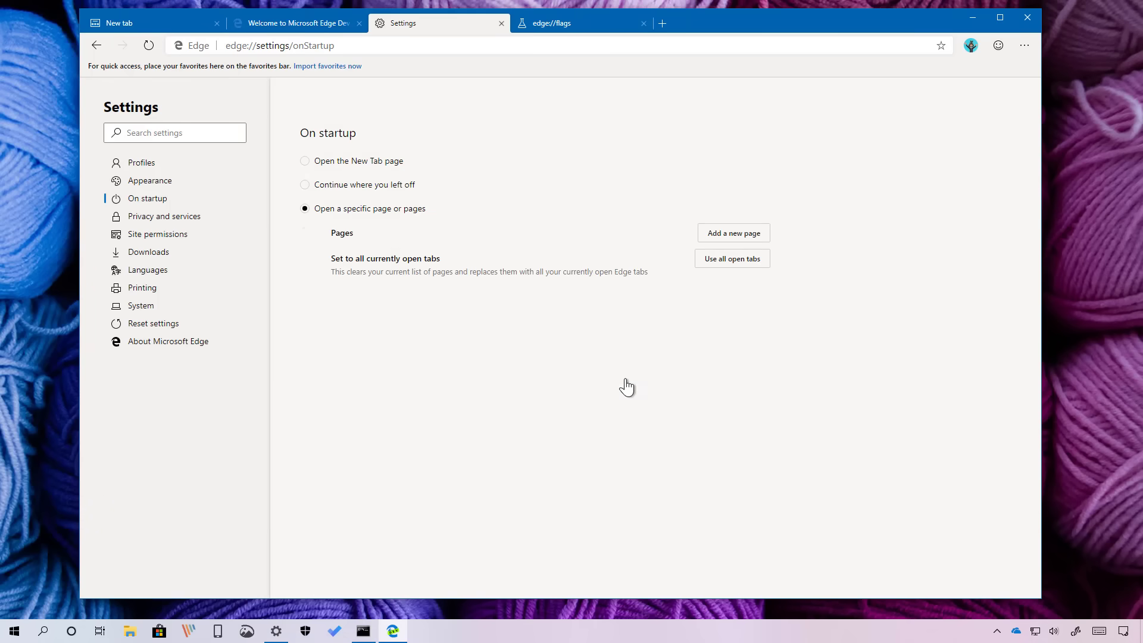
- In Privacy and services, preview Clear browsing data with All time range, then cancel
{"action": "left_click", "coordinate": [216, 219]}
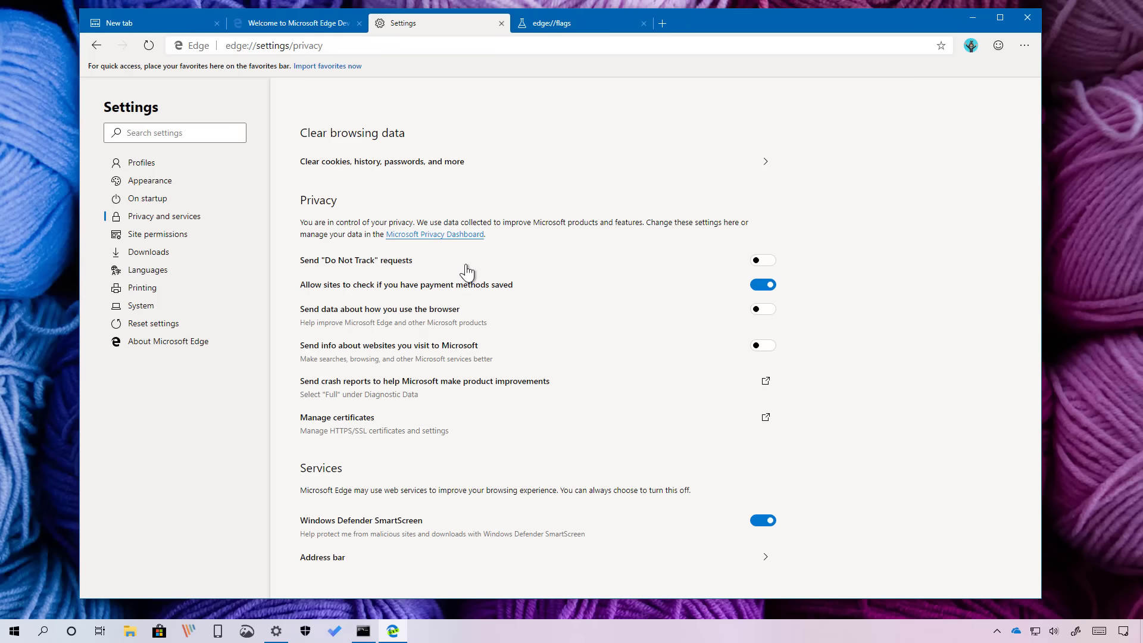
{"action": "left_click", "coordinate": [444, 163]}
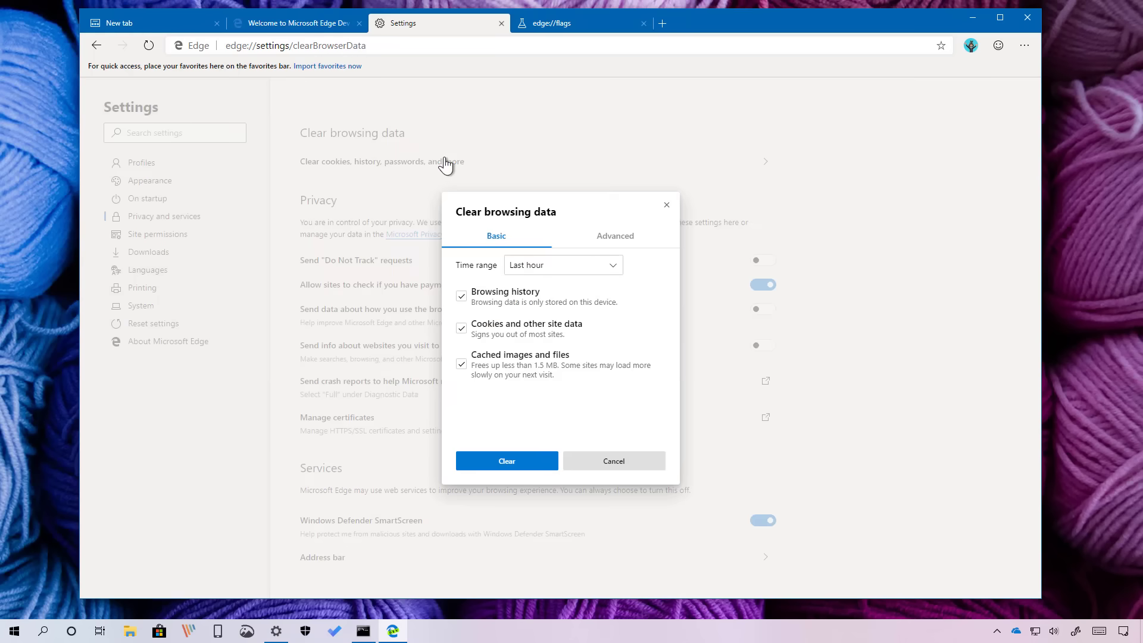
{"action": "left_click", "coordinate": [612, 241]}
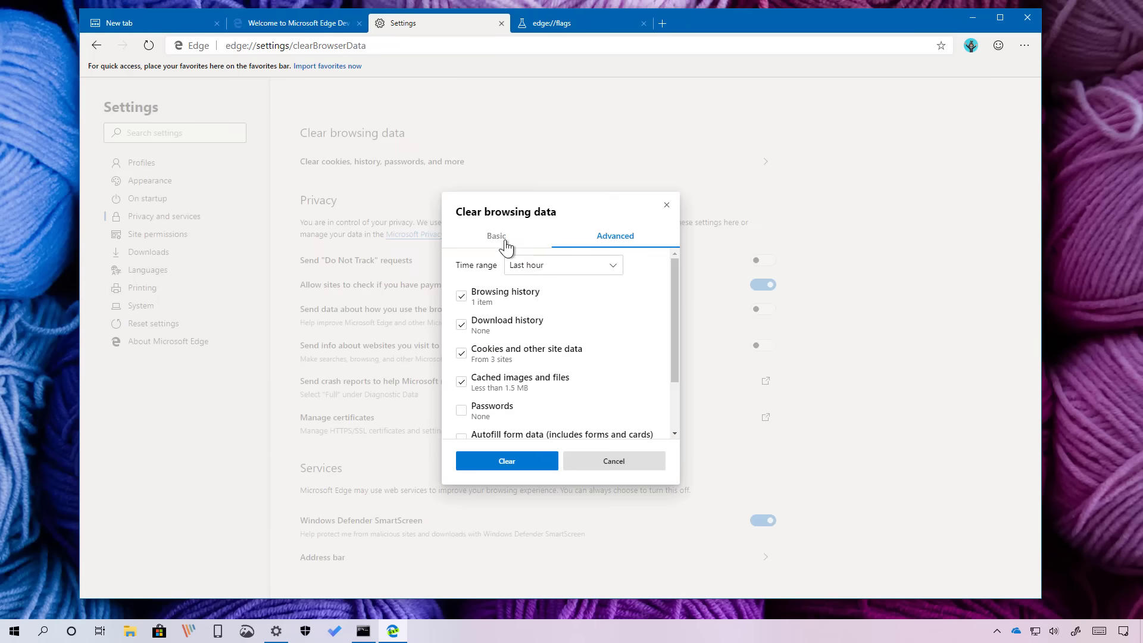
{"action": "left_click", "coordinate": [505, 245]}
{"action": "left_click", "coordinate": [572, 270]}
{"action": "left_click", "coordinate": [560, 359]}
{"action": "left_click", "coordinate": [611, 465]}
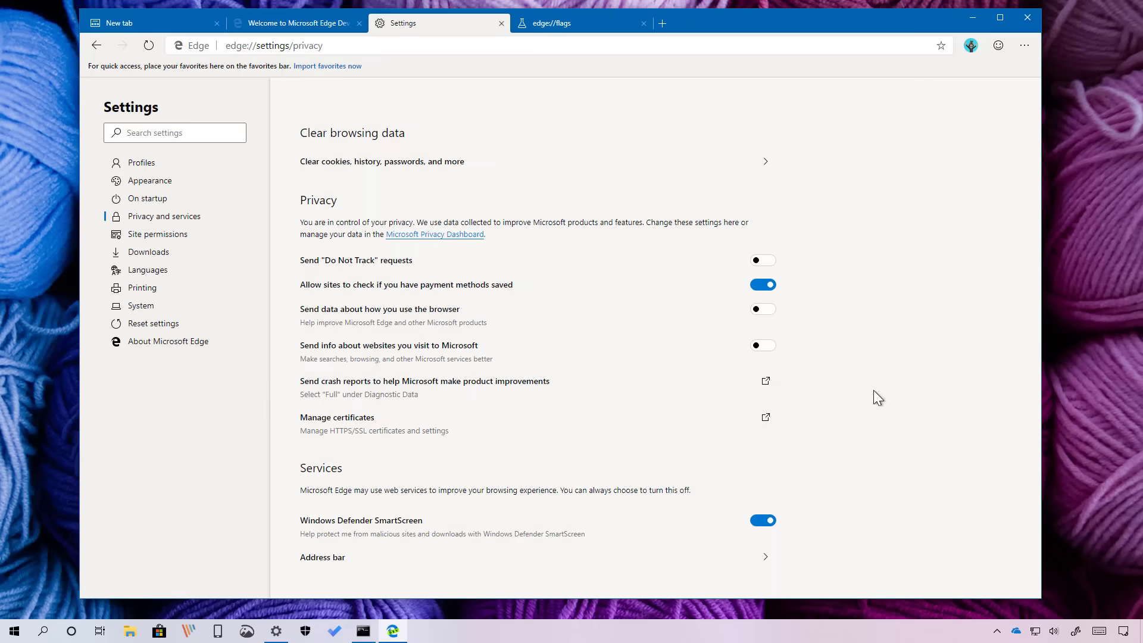
- In Address bar settings, keep Bing as the search engine
{"action": "left_click", "coordinate": [313, 560]}
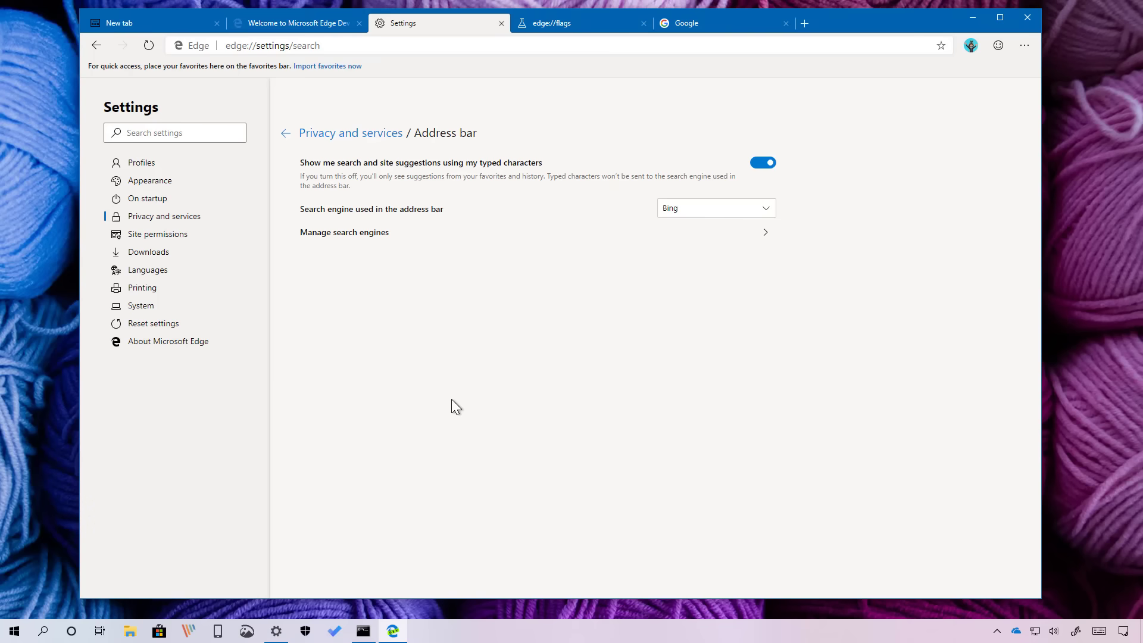
{"action": "left_click", "coordinate": [719, 209]}
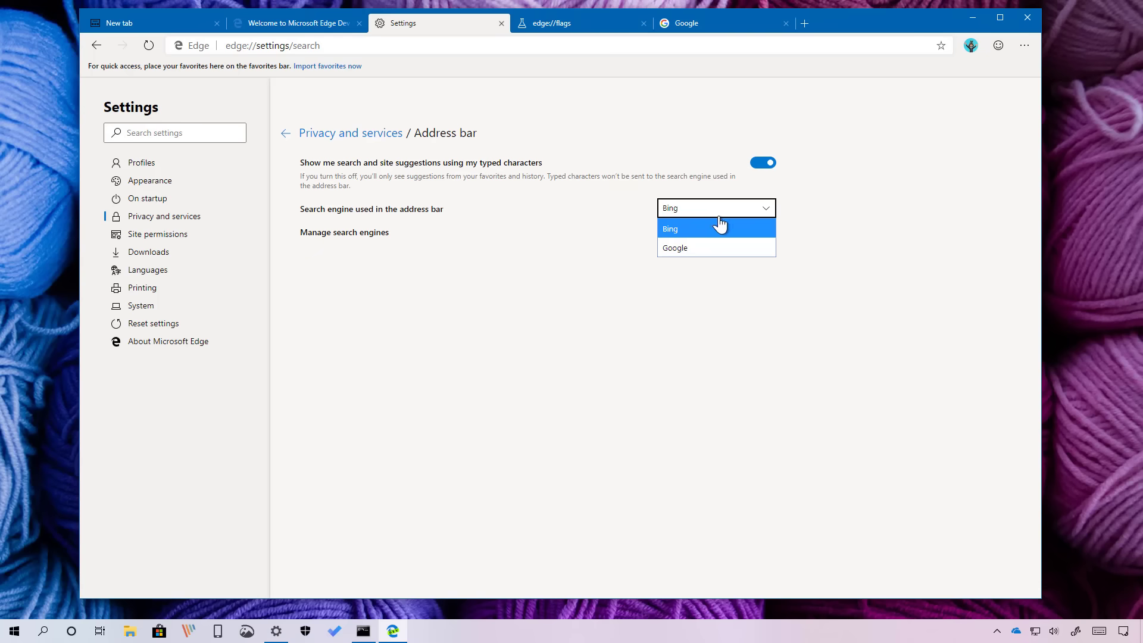
{"action": "left_click", "coordinate": [698, 290]}
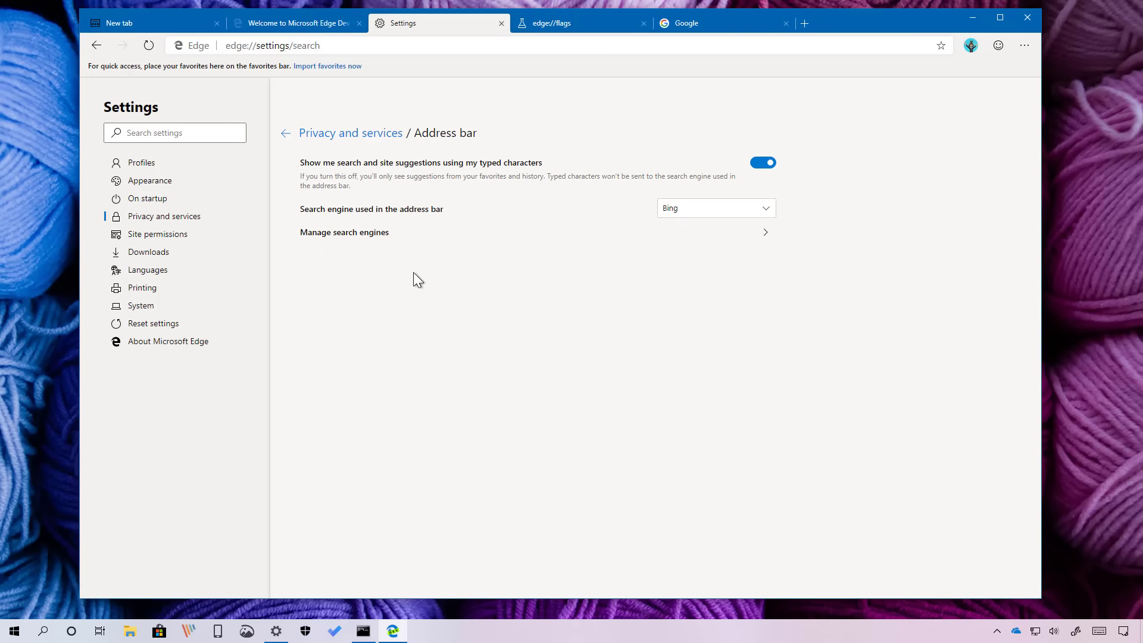
- Open Manage search engines, cancel adding one, and go back to Site permissions
{"action": "left_click", "coordinate": [356, 234]}
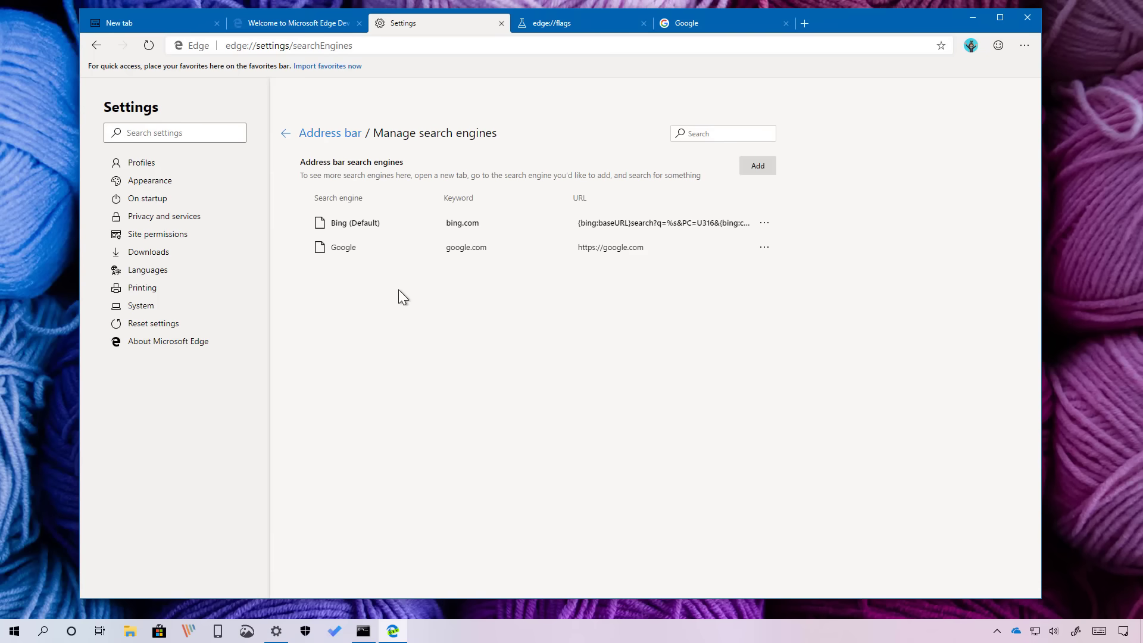
{"action": "left_click", "coordinate": [757, 166]}
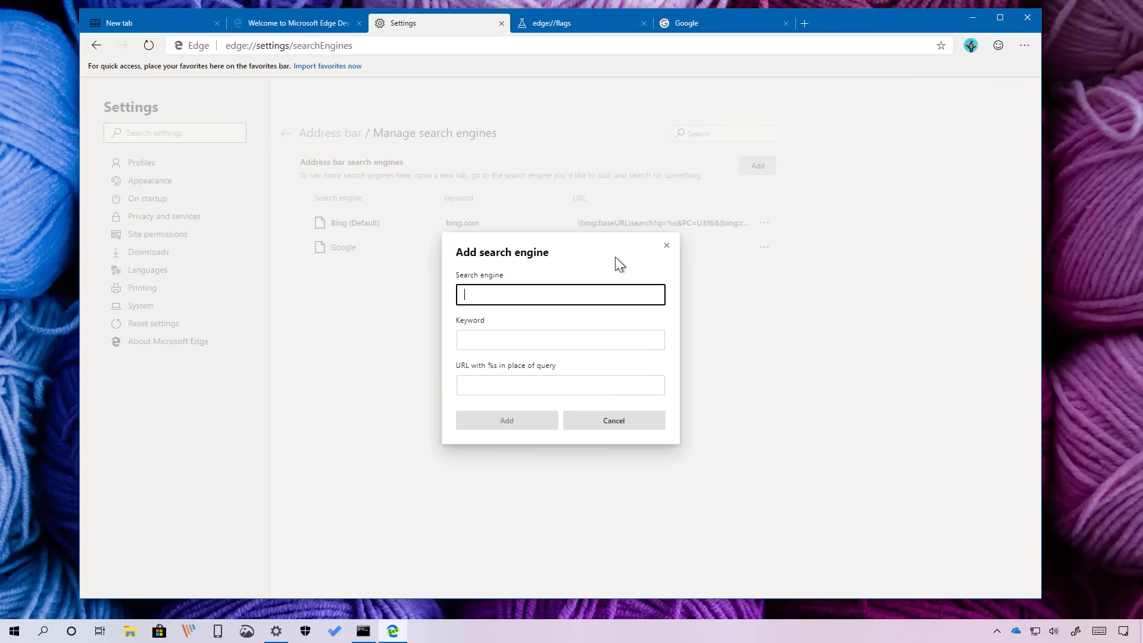
{"action": "left_click", "coordinate": [619, 423]}
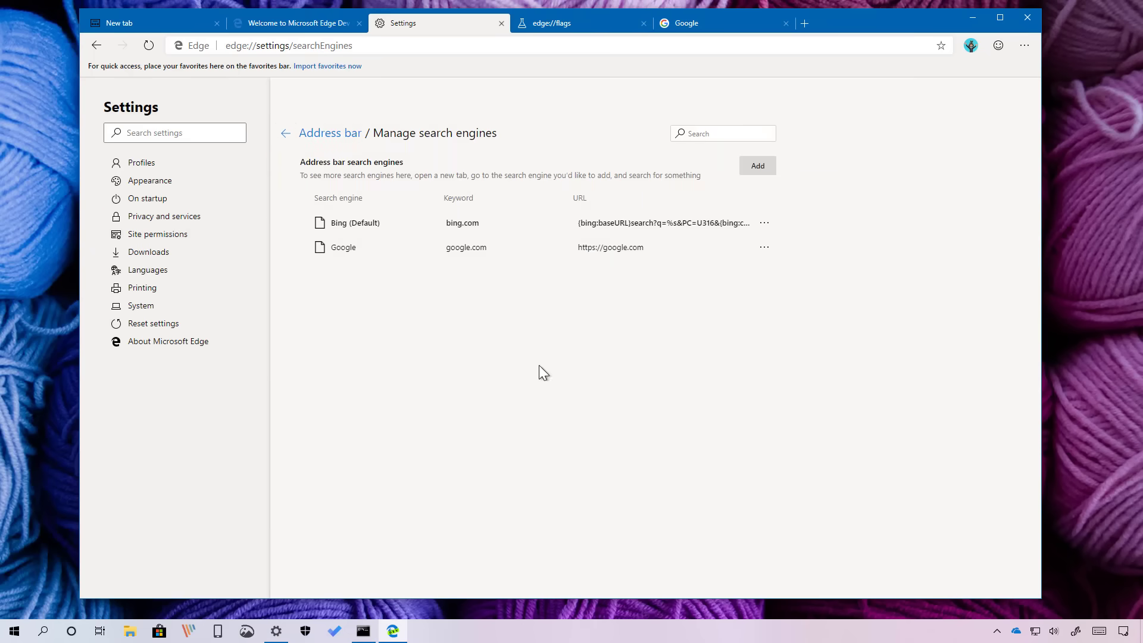
{"action": "left_click", "coordinate": [290, 134]}
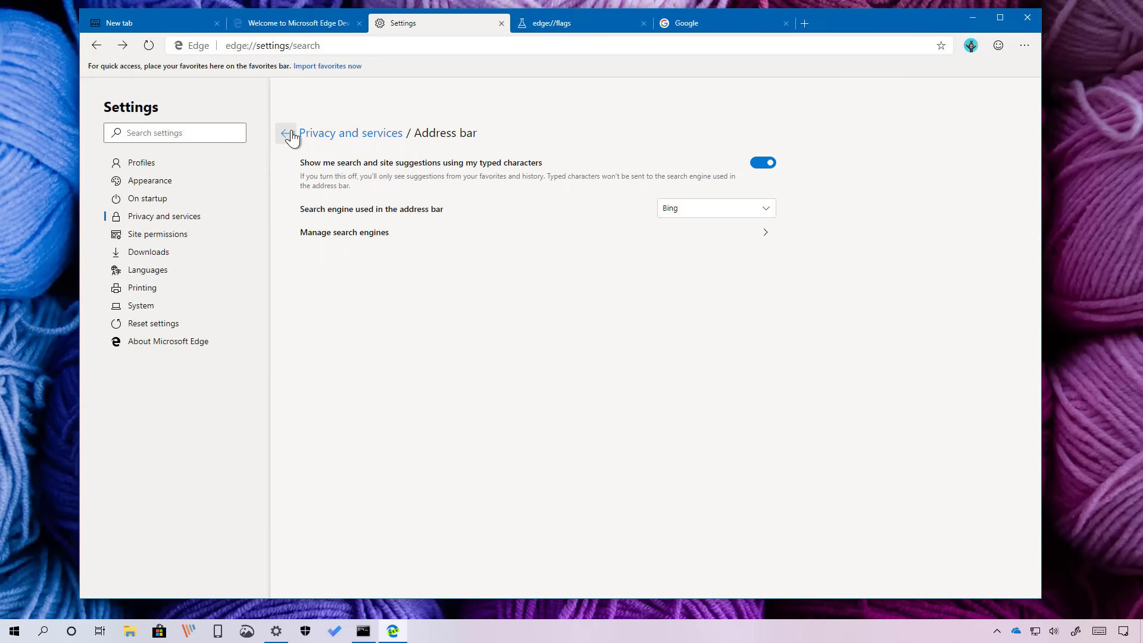
{"action": "left_click", "coordinate": [289, 134]}
{"action": "left_click", "coordinate": [203, 238]}
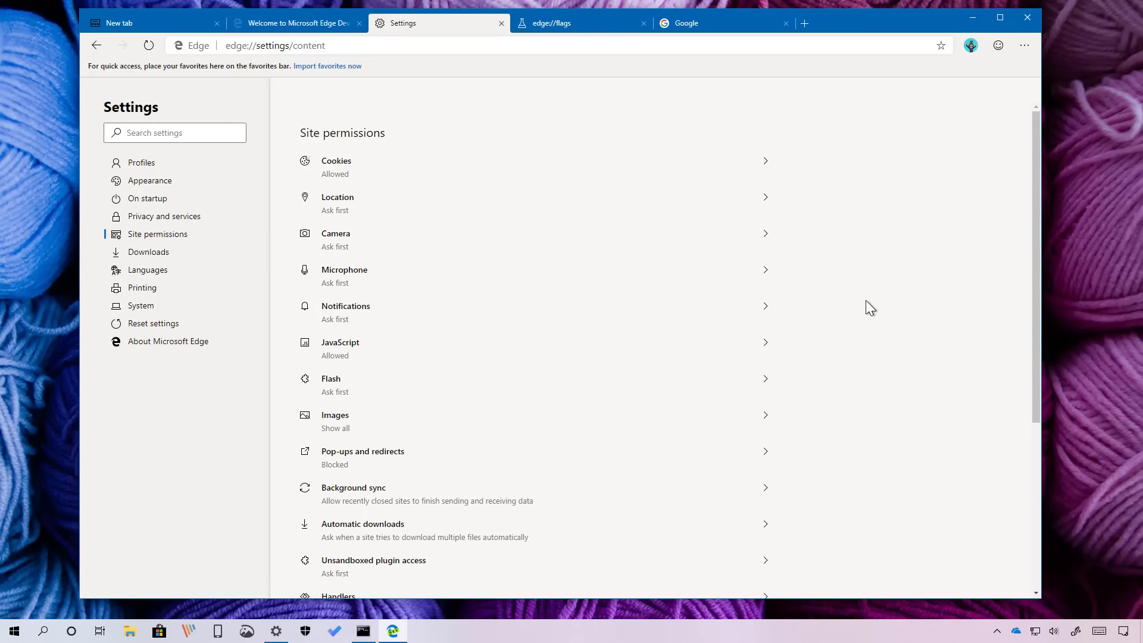
- Look at the Cookies, Location and Microphone permissions, keeping the default microphone
{"action": "left_click", "coordinate": [355, 170]}
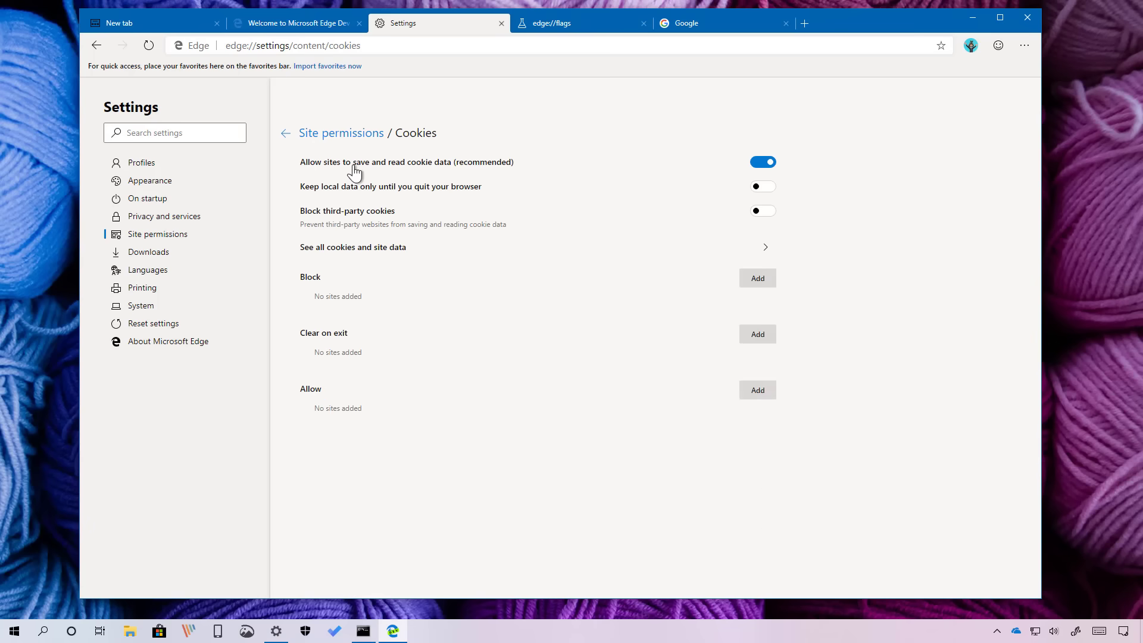
{"action": "left_click", "coordinate": [291, 135]}
{"action": "left_click", "coordinate": [351, 216]}
{"action": "left_click", "coordinate": [285, 133]}
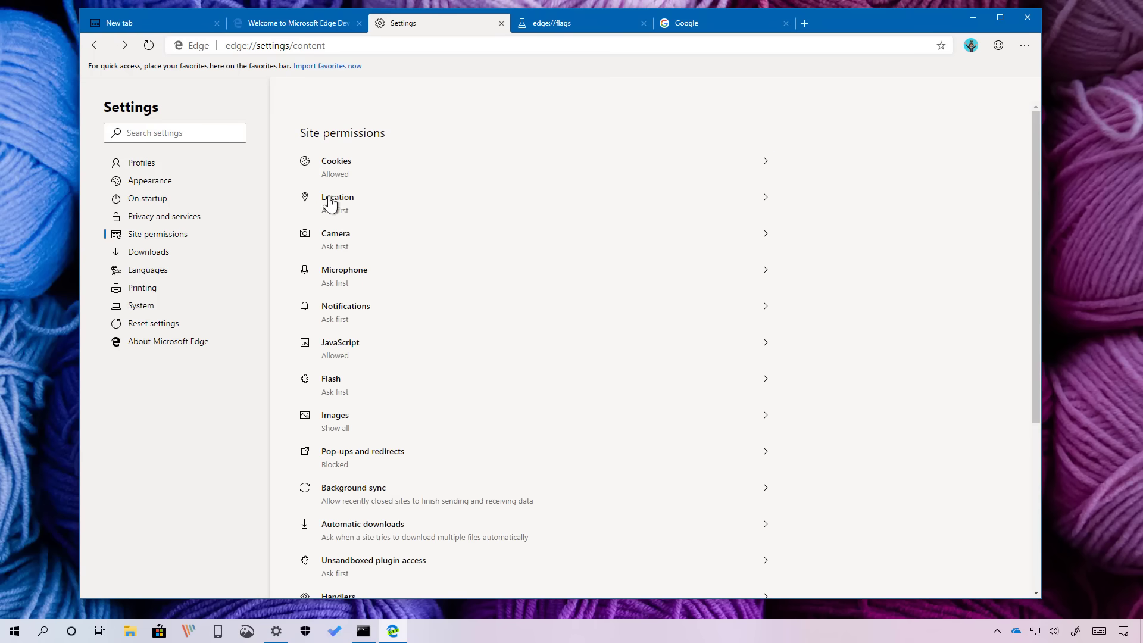
{"action": "left_click", "coordinate": [343, 276]}
{"action": "left_click", "coordinate": [345, 170]}
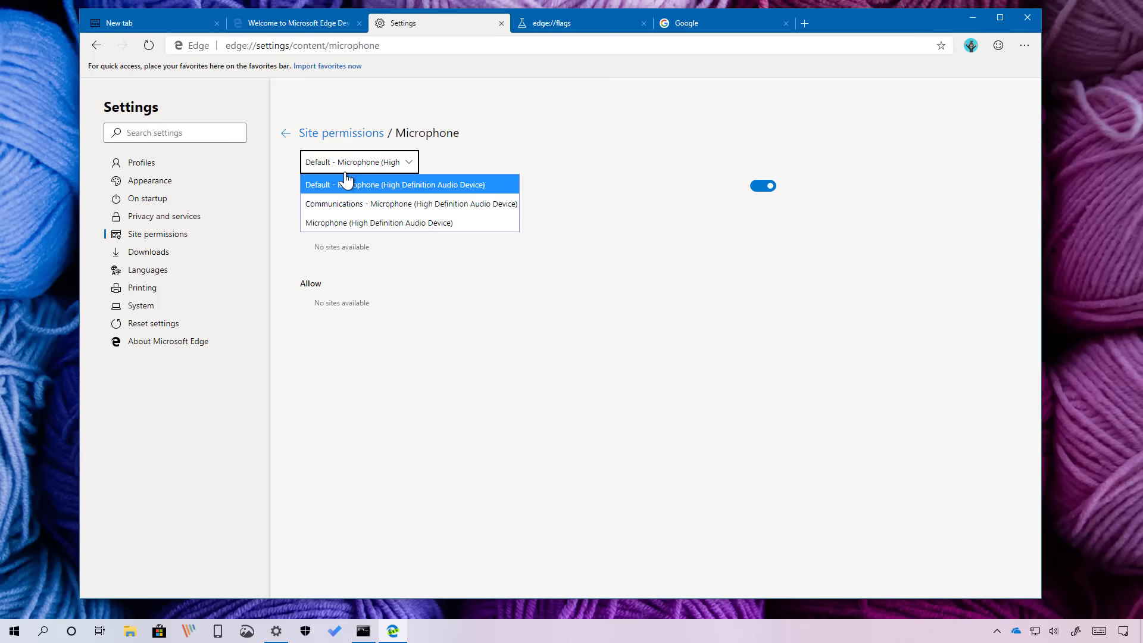
{"action": "left_click", "coordinate": [345, 180]}
{"action": "left_click", "coordinate": [287, 134]}
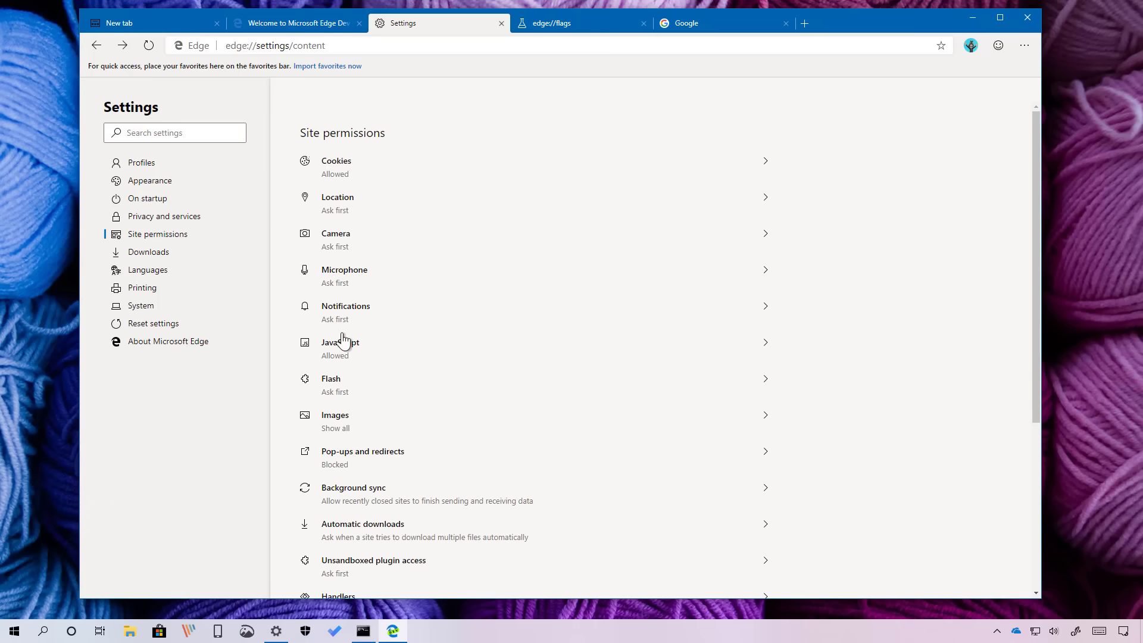
- Look at the Flash, Background sync and Clipboard permissions, then go to Downloads
{"action": "left_click", "coordinate": [343, 389]}
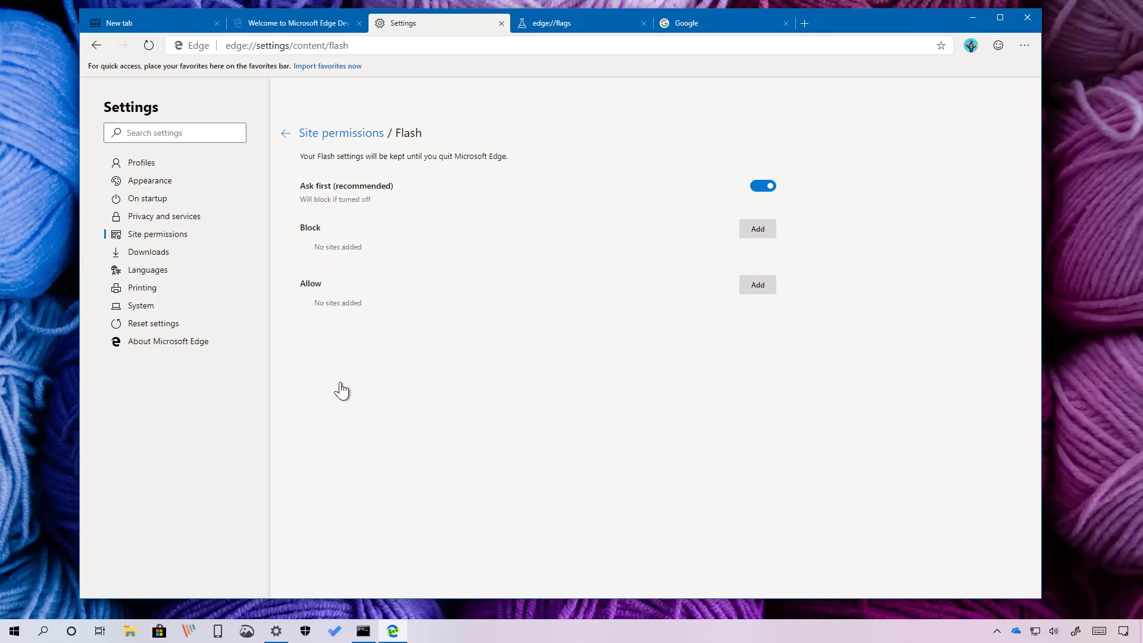
{"action": "left_click", "coordinate": [290, 140]}
{"action": "scroll", "coordinate": [425, 357], "scroll_direction": "down", "scroll_amount": 4}
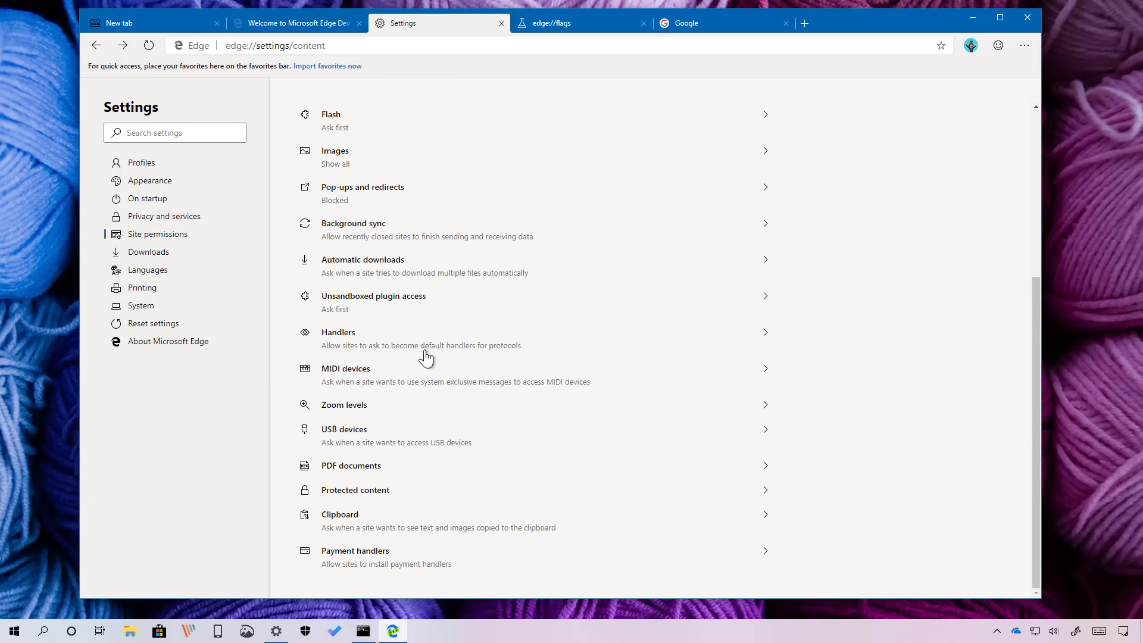
{"action": "left_click", "coordinate": [403, 240]}
{"action": "left_click", "coordinate": [292, 140]}
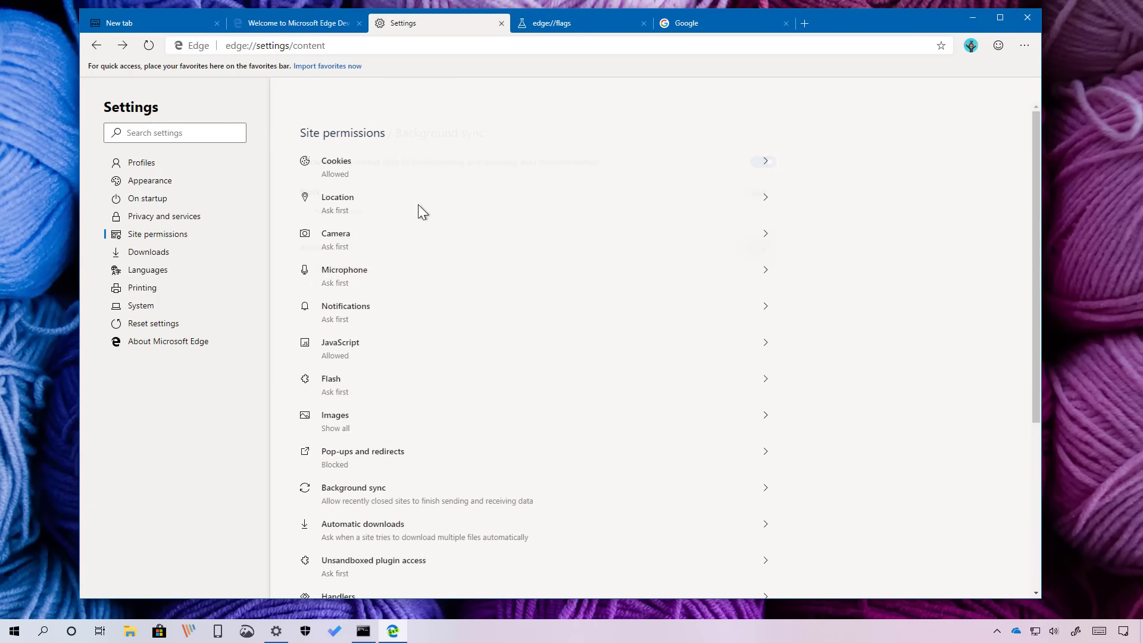
{"action": "scroll", "coordinate": [511, 322], "scroll_direction": "down", "scroll_amount": 4}
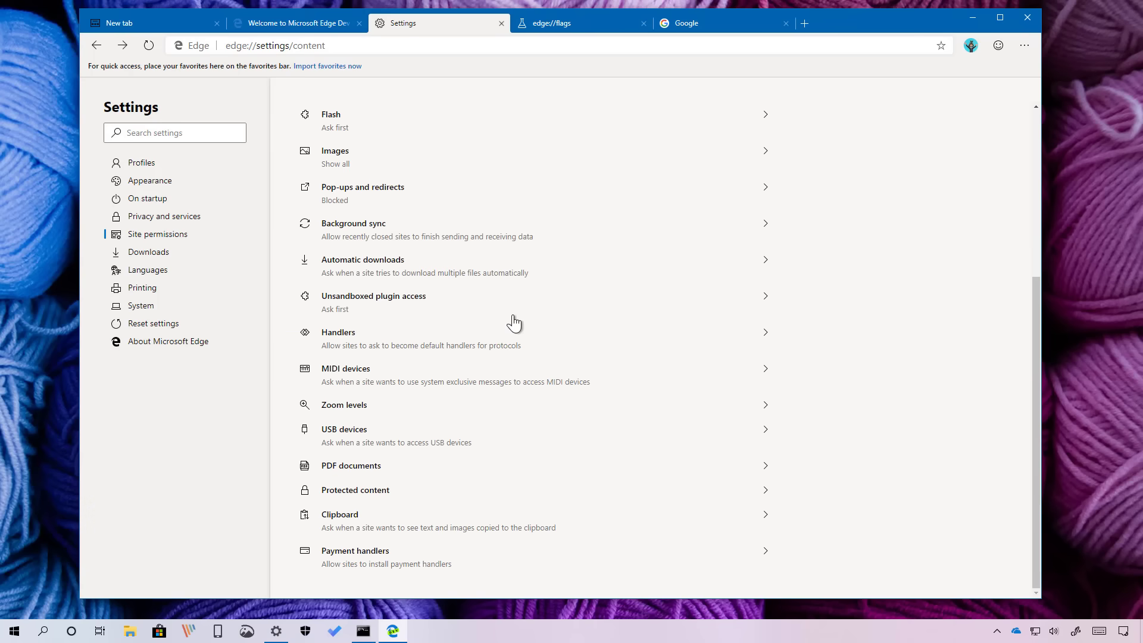
{"action": "left_click", "coordinate": [414, 531]}
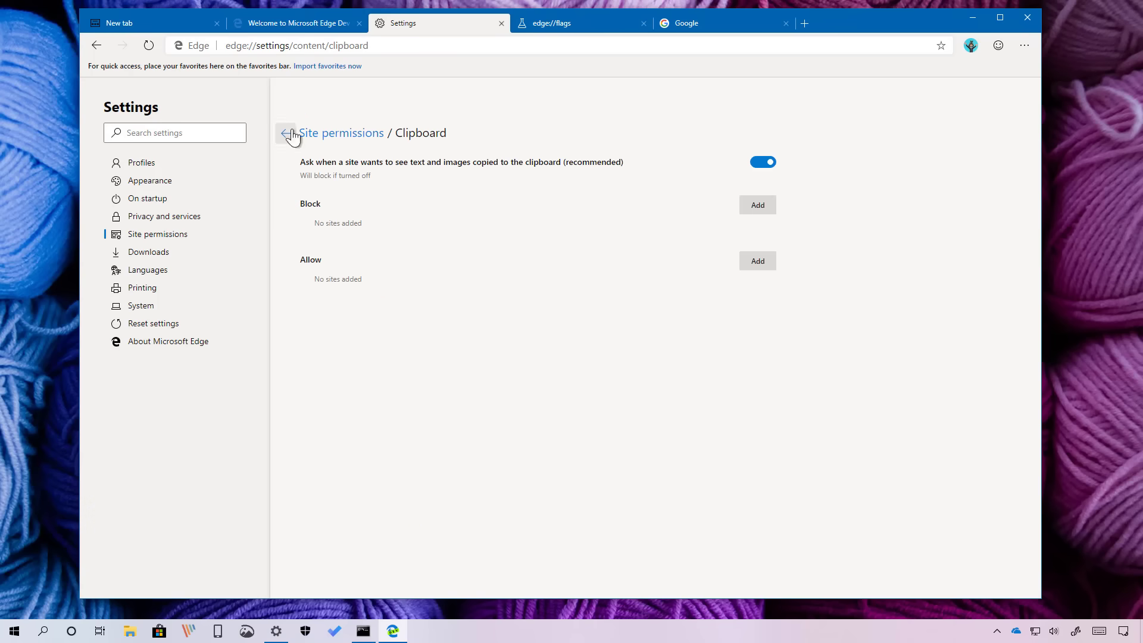
{"action": "left_click", "coordinate": [292, 136]}
{"action": "left_click", "coordinate": [148, 251]}
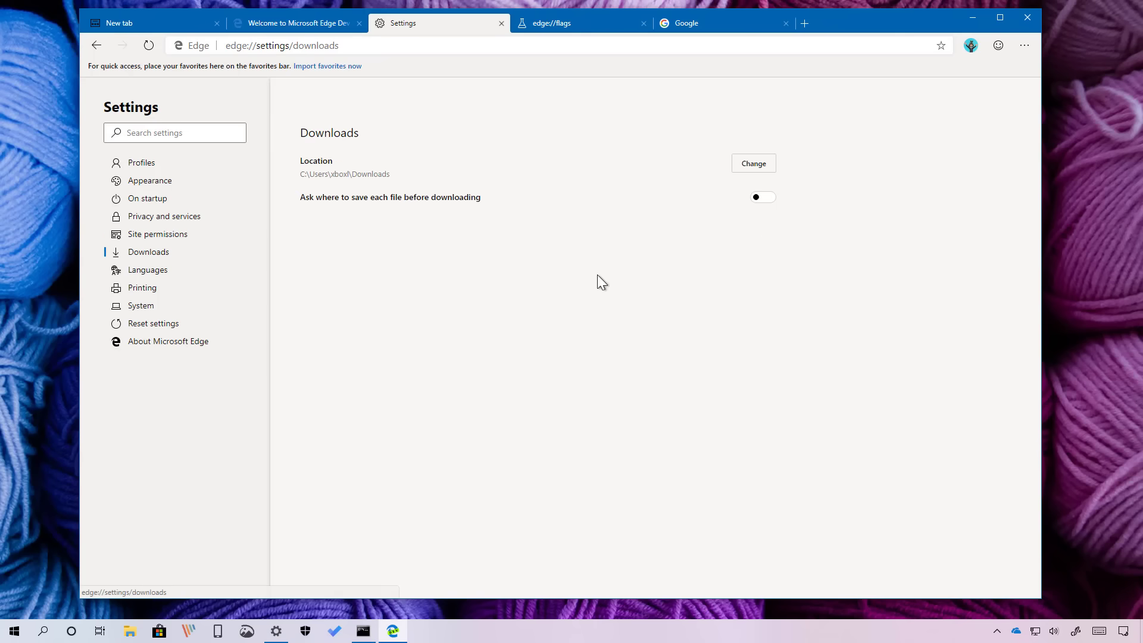
- Cancel a download folder change, toggle 'Ask where to save' on and off, then visit Languages and Printing
{"action": "left_click", "coordinate": [749, 174]}
{"action": "left_click", "coordinate": [609, 312]}
{"action": "left_click", "coordinate": [768, 201]}
{"action": "left_click", "coordinate": [773, 204]}
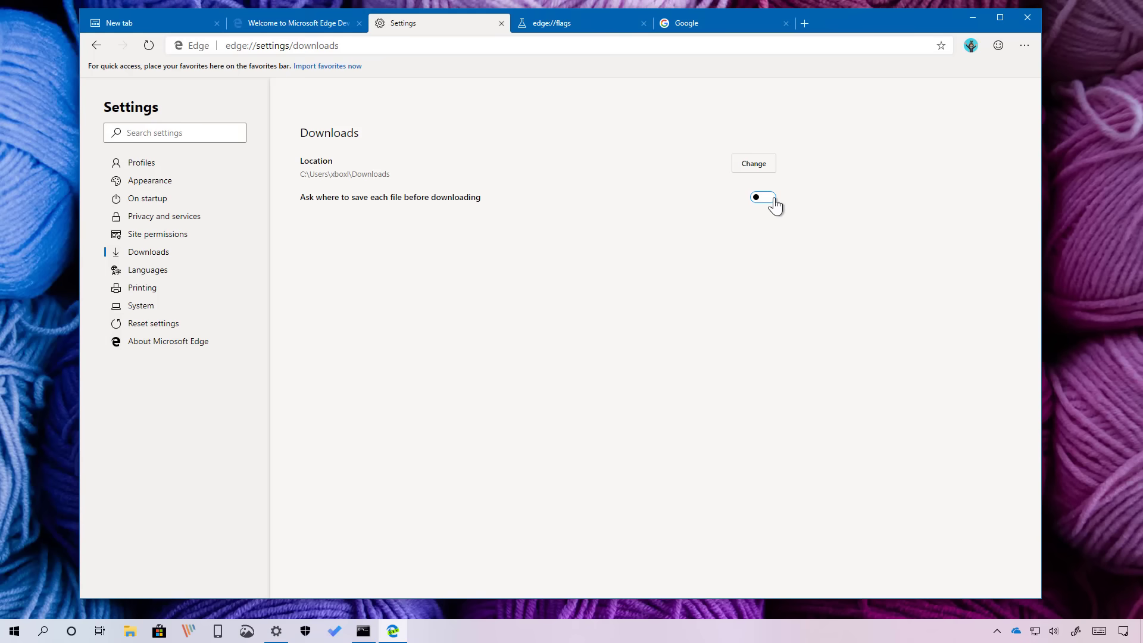
{"action": "left_click", "coordinate": [148, 273]}
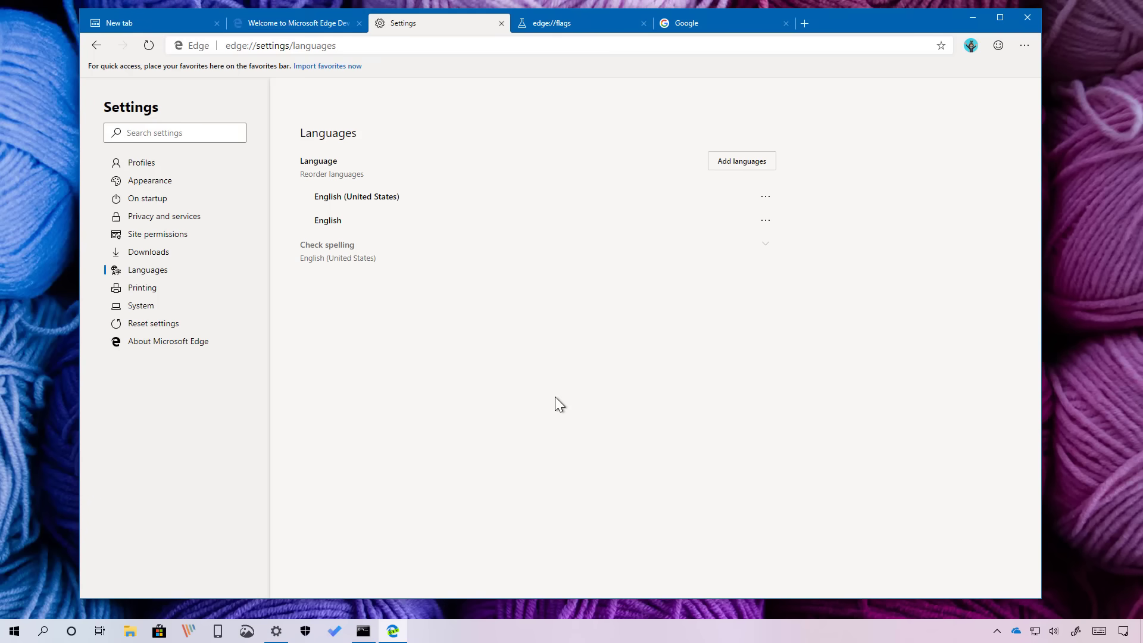
{"action": "left_click", "coordinate": [142, 289]}
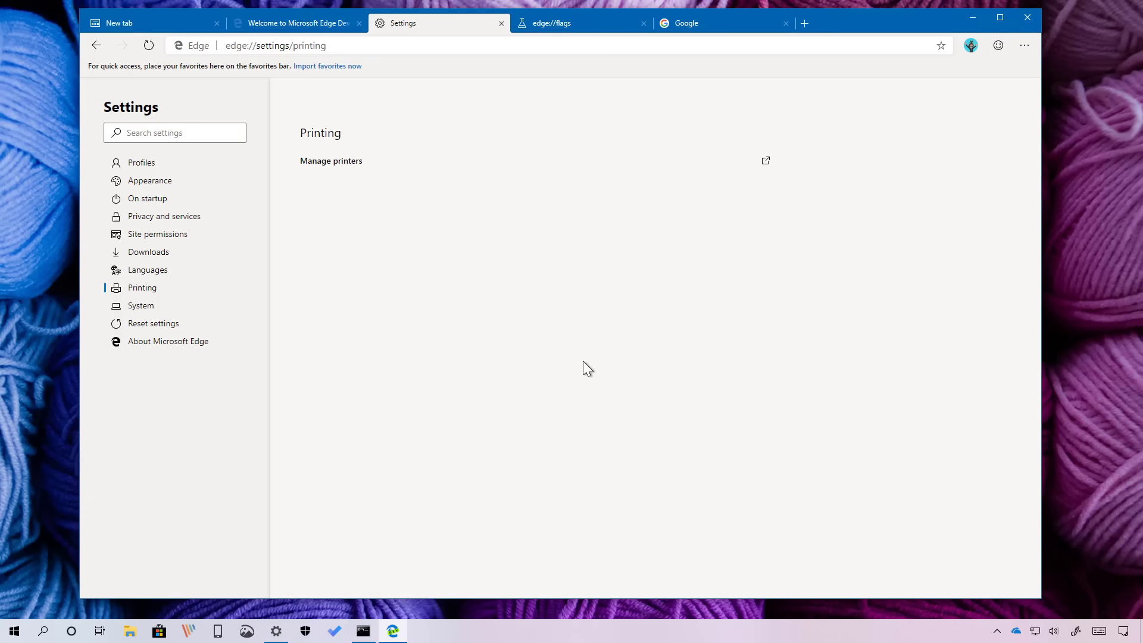
- Open Manage printers, close the Printers window, and go to the System settings page
{"action": "left_click", "coordinate": [347, 163]}
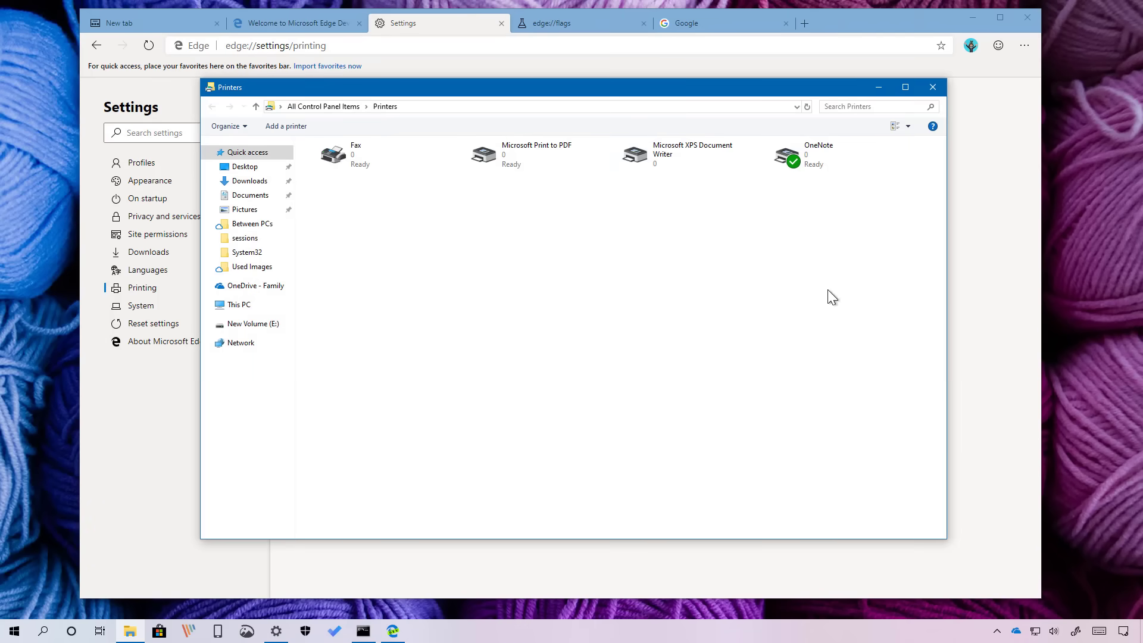
{"action": "left_click", "coordinate": [932, 87]}
{"action": "left_click", "coordinate": [214, 305]}
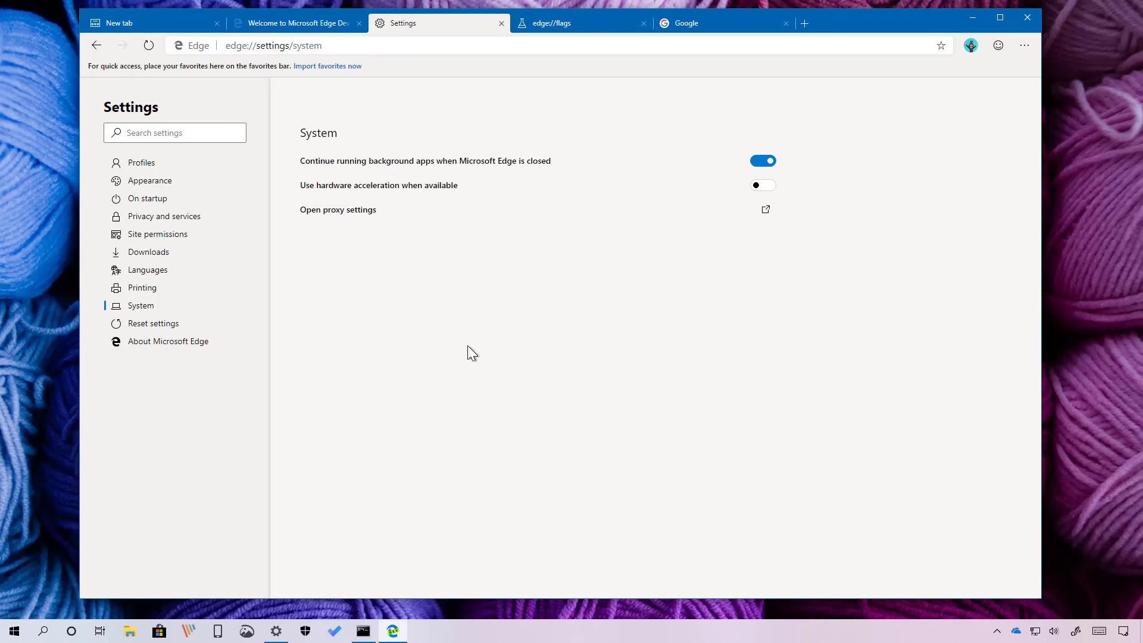
- Review and close the Internet Properties proxy dialog, then go to the Reset settings page
{"action": "left_click", "coordinate": [347, 222]}
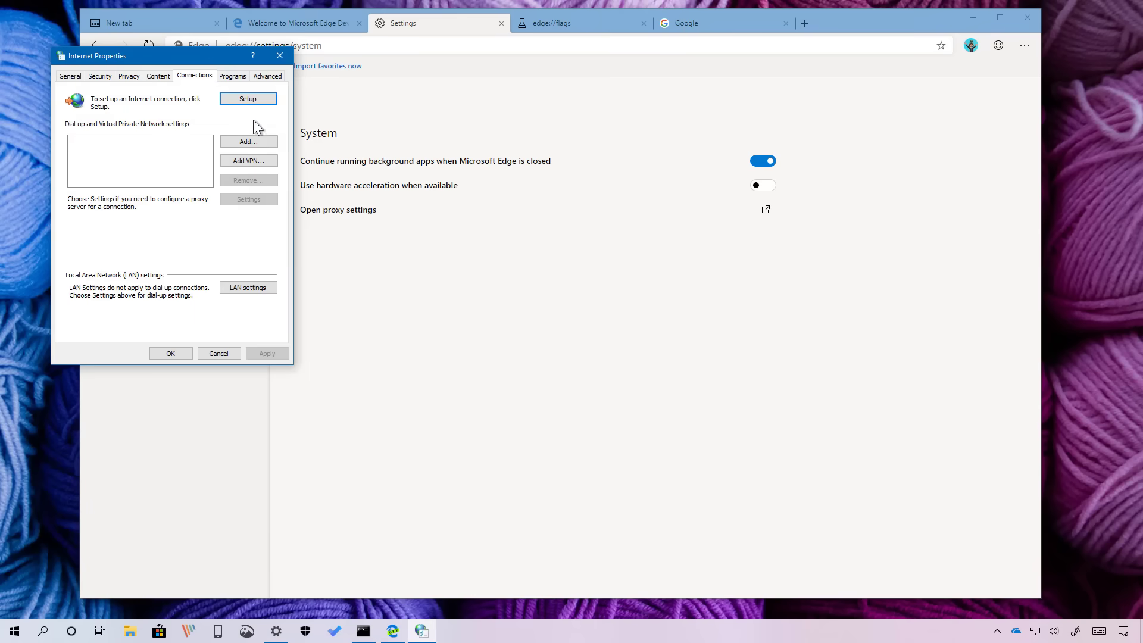
{"action": "left_click_drag", "start_coordinate": [212, 58], "coordinate": [478, 167]}
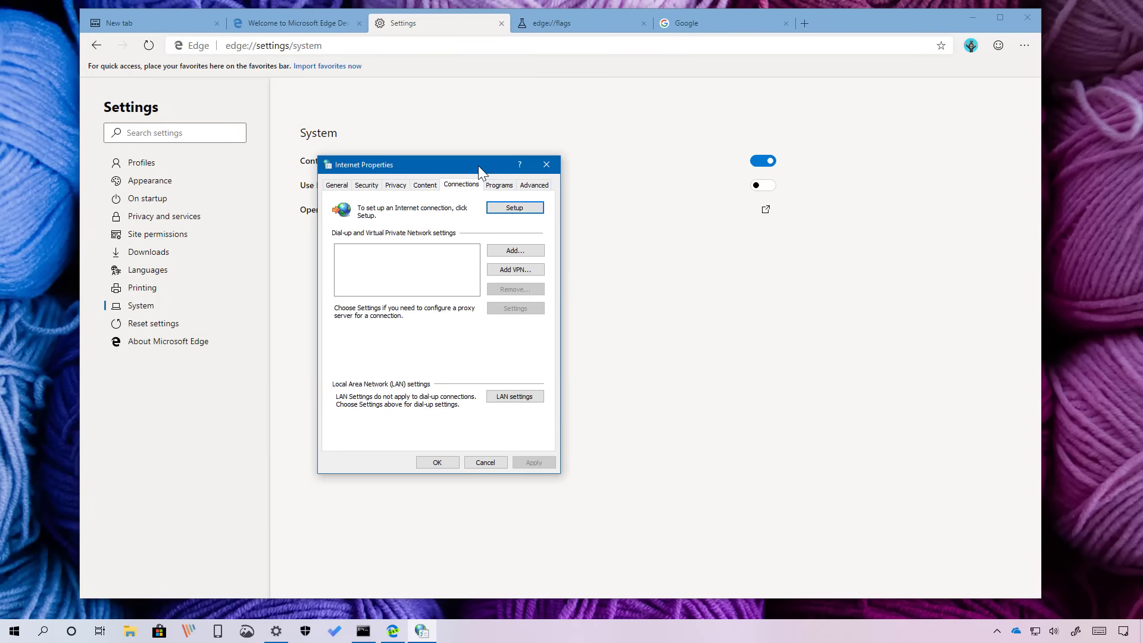
{"action": "left_click", "coordinate": [546, 166]}
{"action": "left_click", "coordinate": [190, 327]}
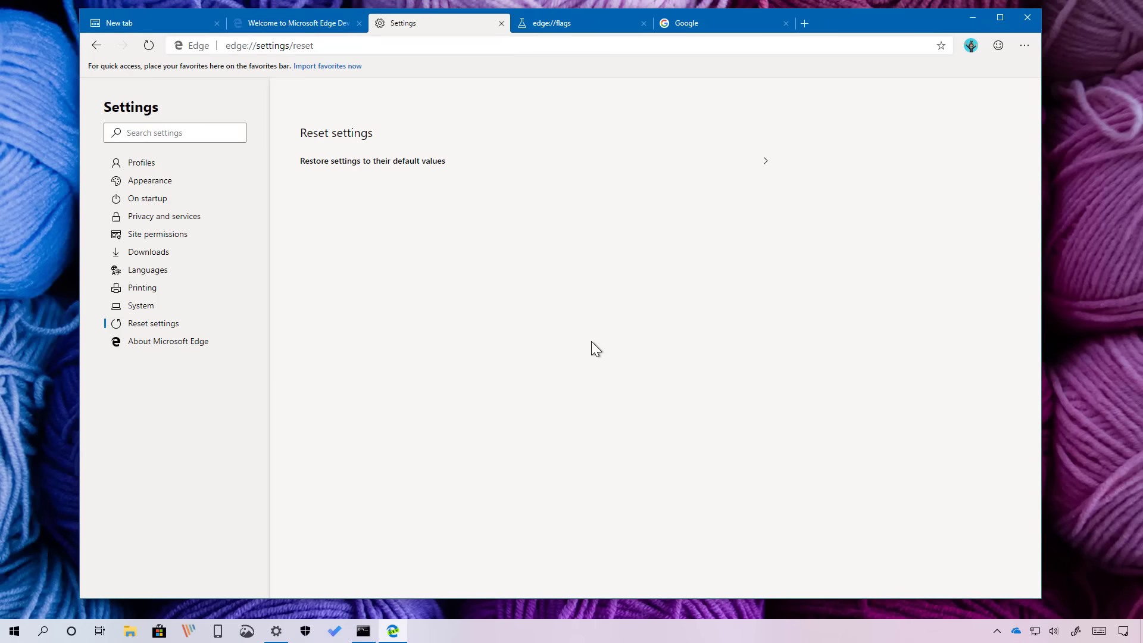
- Cancel restoring settings to defaults, then open the Extensions page in a new tab
{"action": "left_click", "coordinate": [426, 162]}
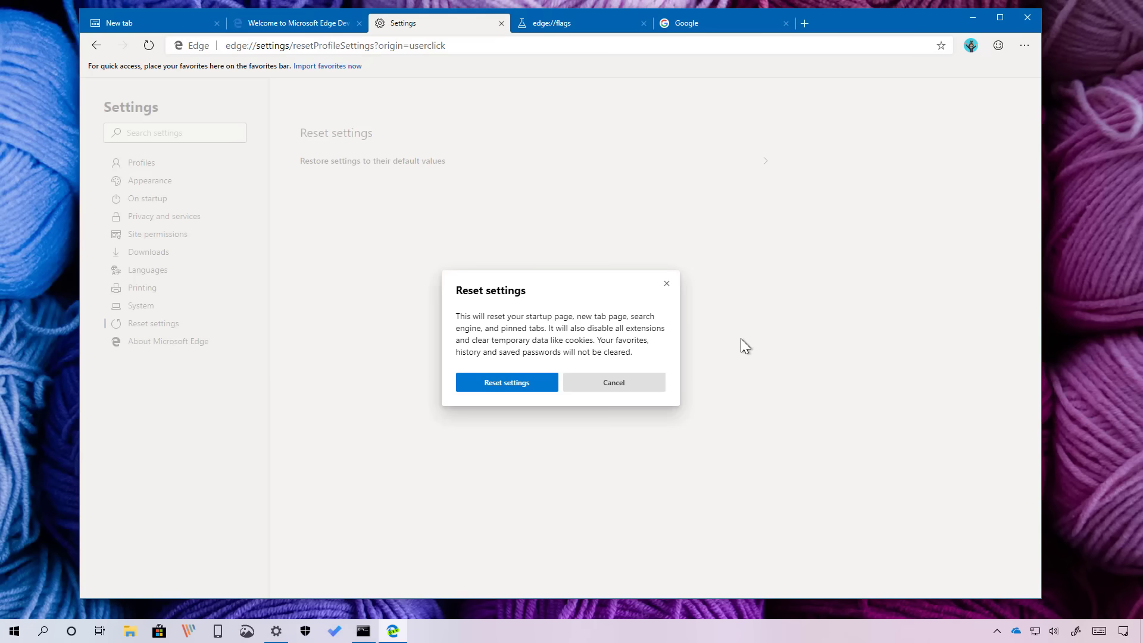
{"action": "left_click", "coordinate": [647, 386]}
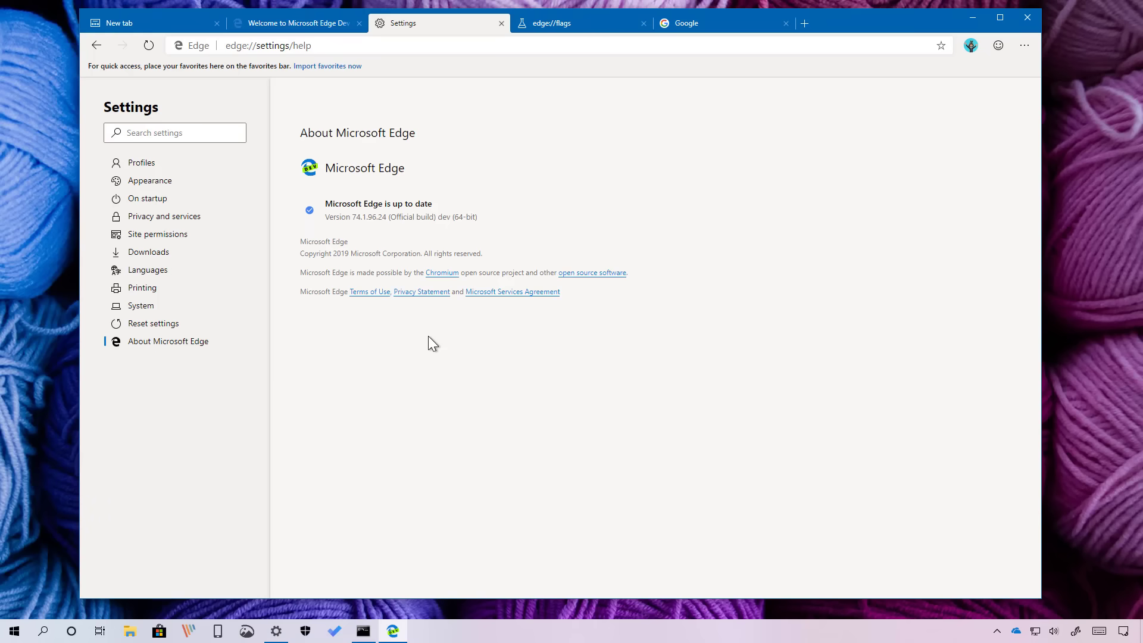
{"action": "left_click", "coordinate": [1024, 45]}
{"action": "left_click", "coordinate": [917, 236]}
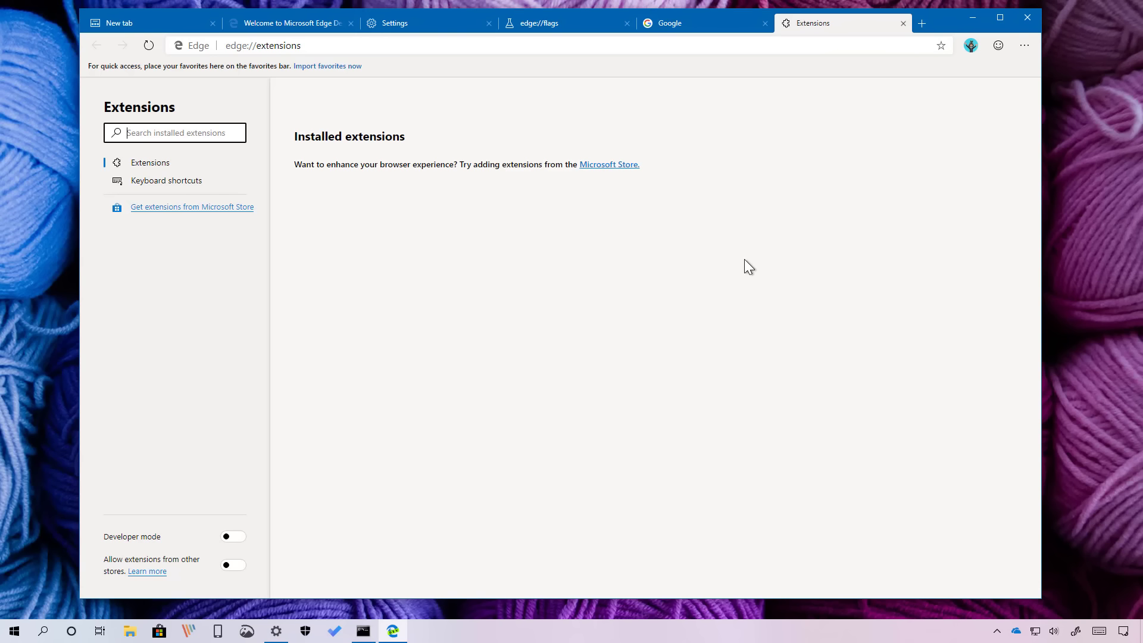
- Allow extensions from other stores, then search for the Chrome Web Store in a new tab
{"action": "left_click", "coordinate": [246, 568]}
{"action": "left_click", "coordinate": [512, 388]}
{"action": "left_click", "coordinate": [927, 24]}
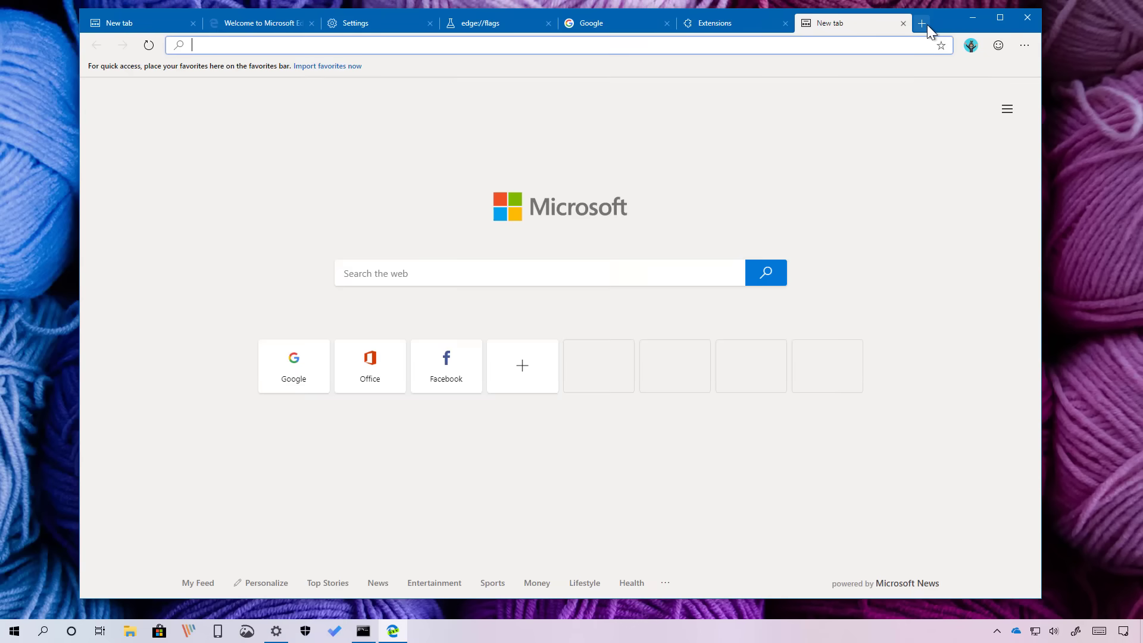
{"action": "type", "text": "chrome"}
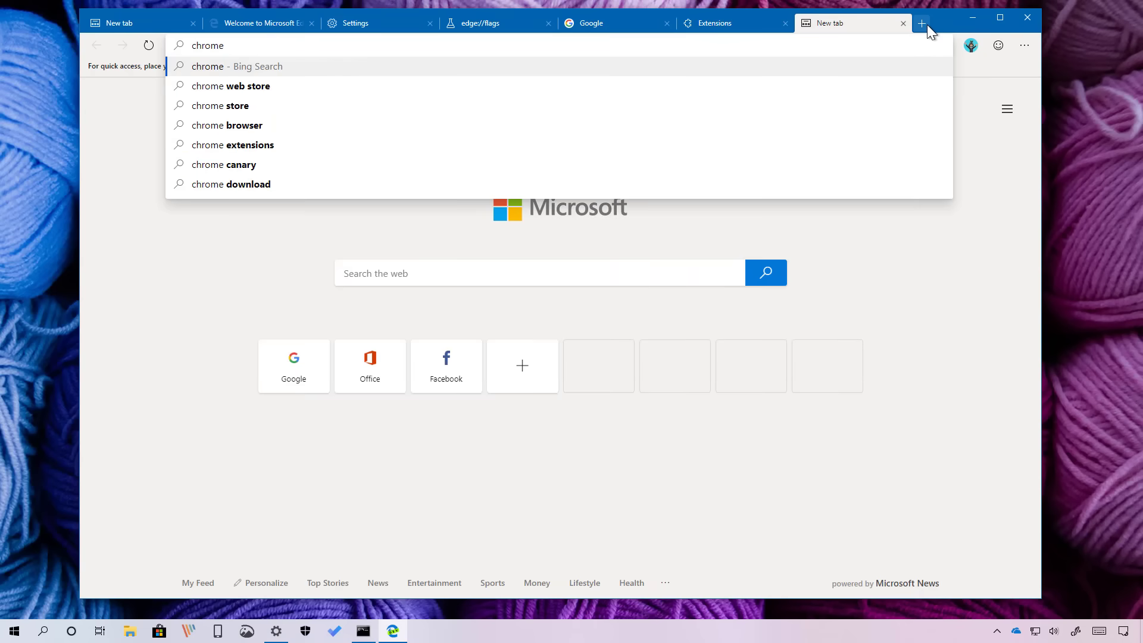
{"action": "key", "text": "Down"}
{"action": "key", "text": "Return"}
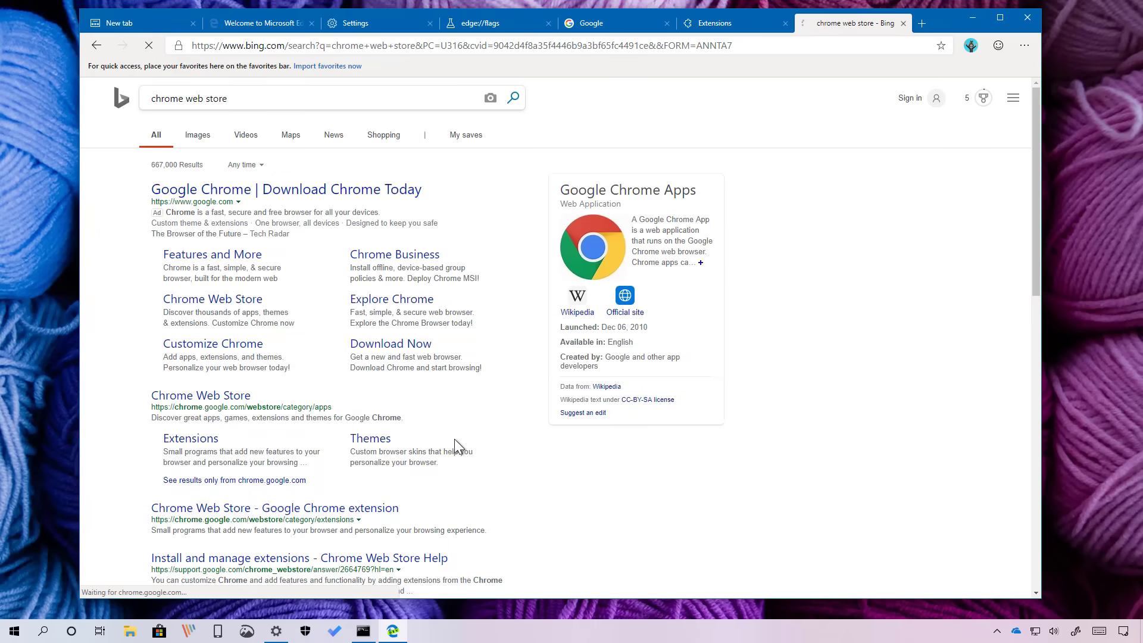
- Add the Office Online extension from the Chrome Web Store's extensions category
{"action": "left_click", "coordinate": [399, 411]}
{"action": "scroll", "coordinate": [454, 453], "scroll_direction": "down", "scroll_amount": 2}
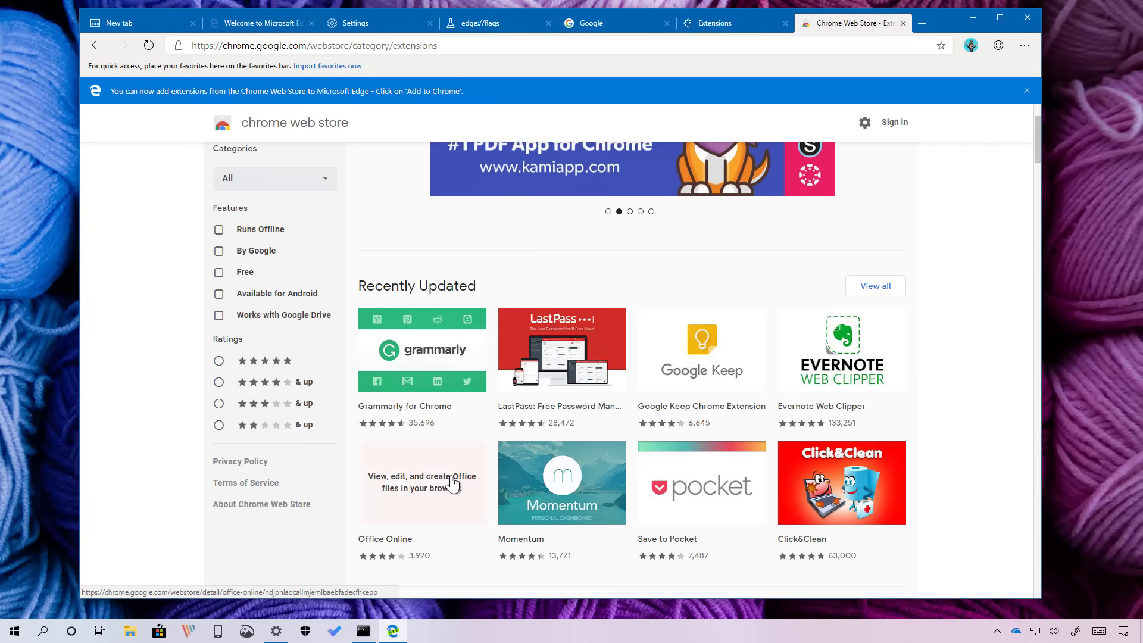
{"action": "left_click", "coordinate": [452, 484]}
{"action": "left_click", "coordinate": [828, 178]}
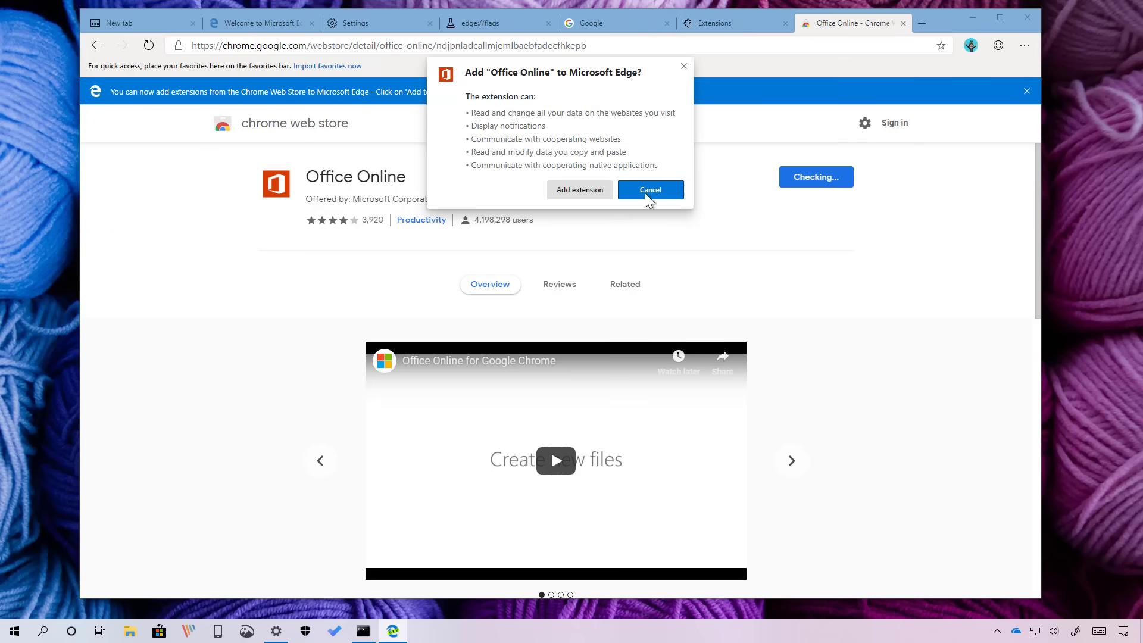
{"action": "left_click", "coordinate": [575, 189]}
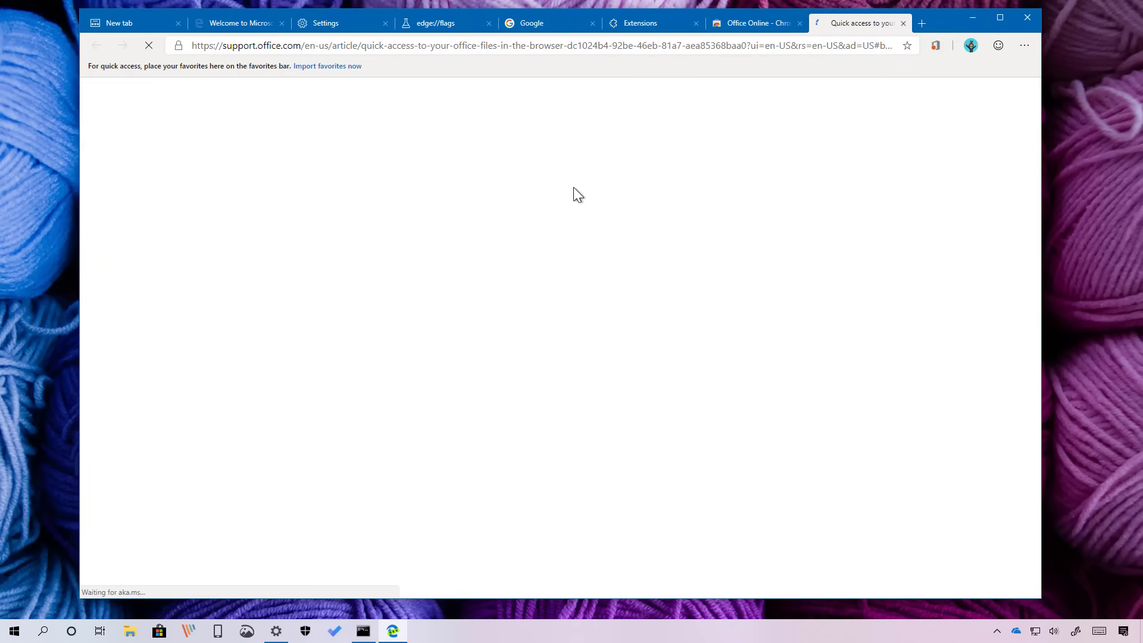
- Install Amazon Assistant from the Microsoft Store add-ons, then return to the Extensions tab
{"action": "key", "text": "ctrl+shift+Tab"}
{"action": "key", "text": "ctrl+shift+Tab"}
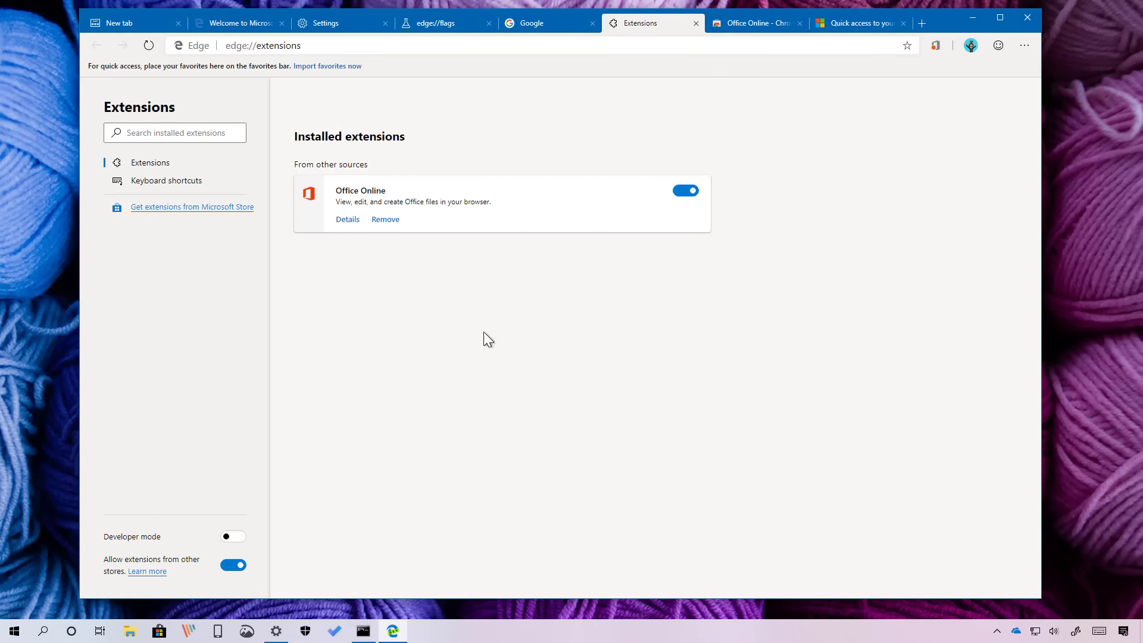
{"action": "left_click", "coordinate": [195, 209]}
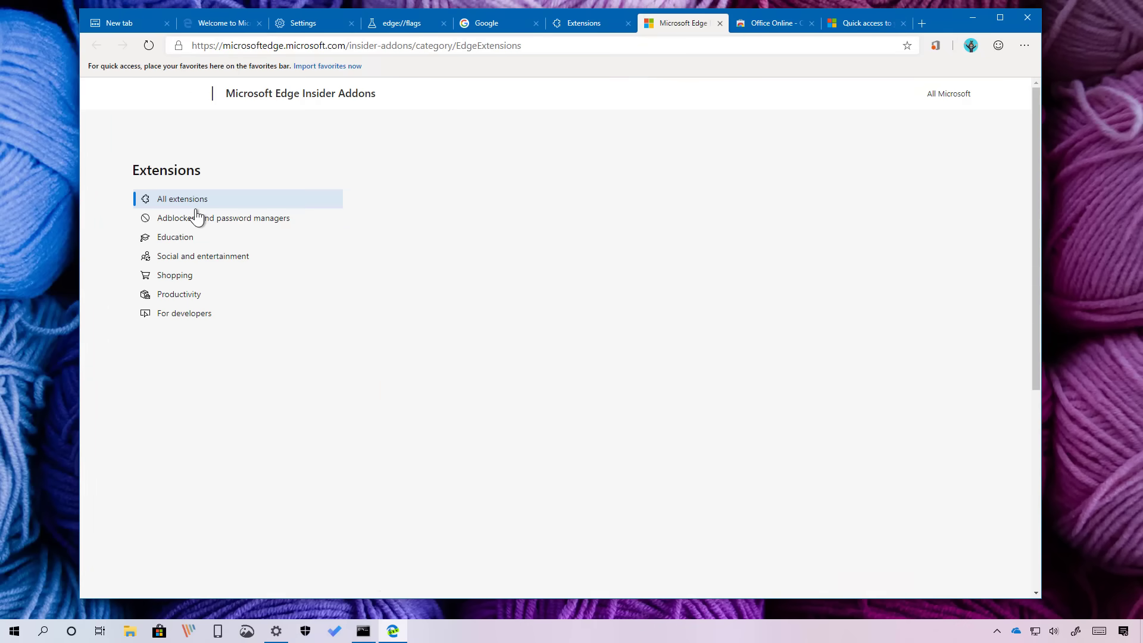
{"action": "left_click", "coordinate": [902, 235]}
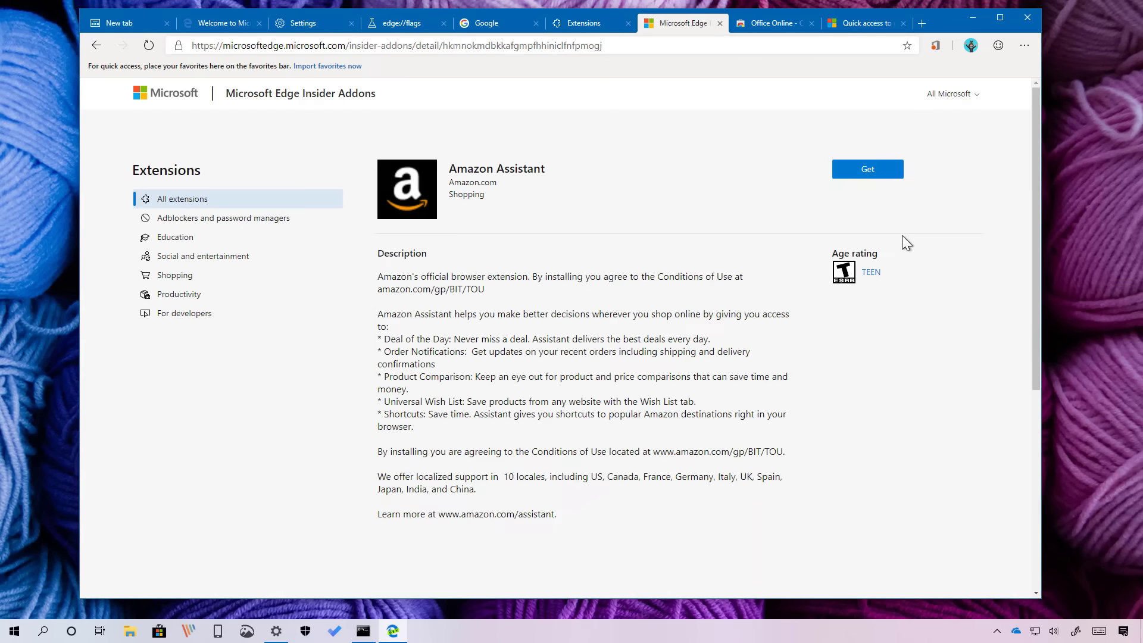
{"action": "left_click", "coordinate": [868, 173]}
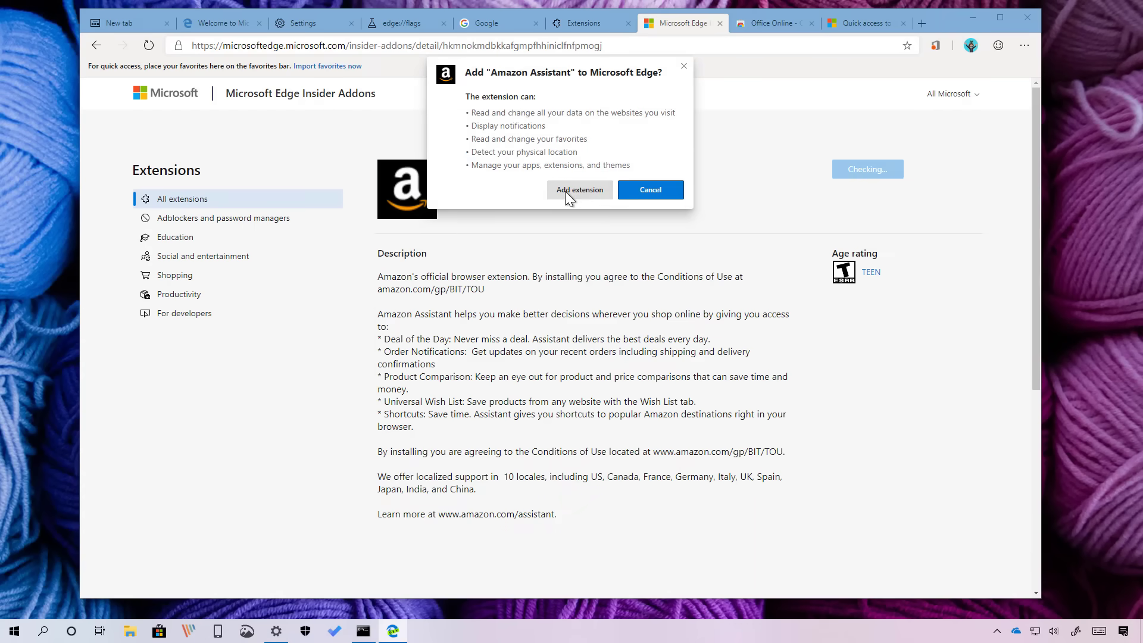
{"action": "left_click", "coordinate": [569, 191]}
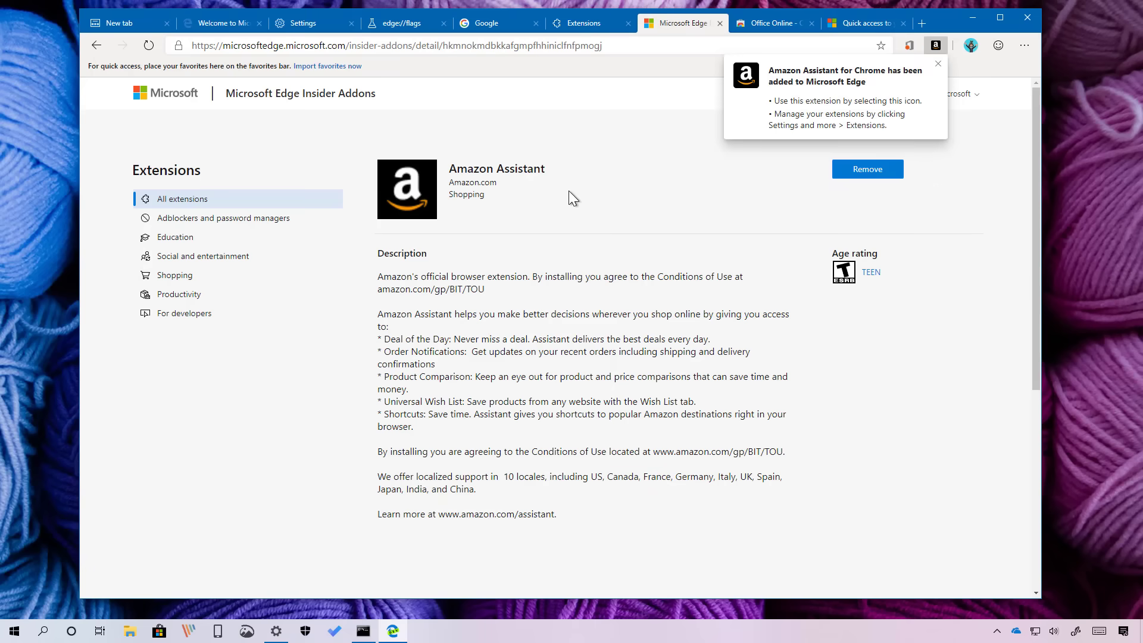
{"action": "left_click", "coordinate": [583, 22]}
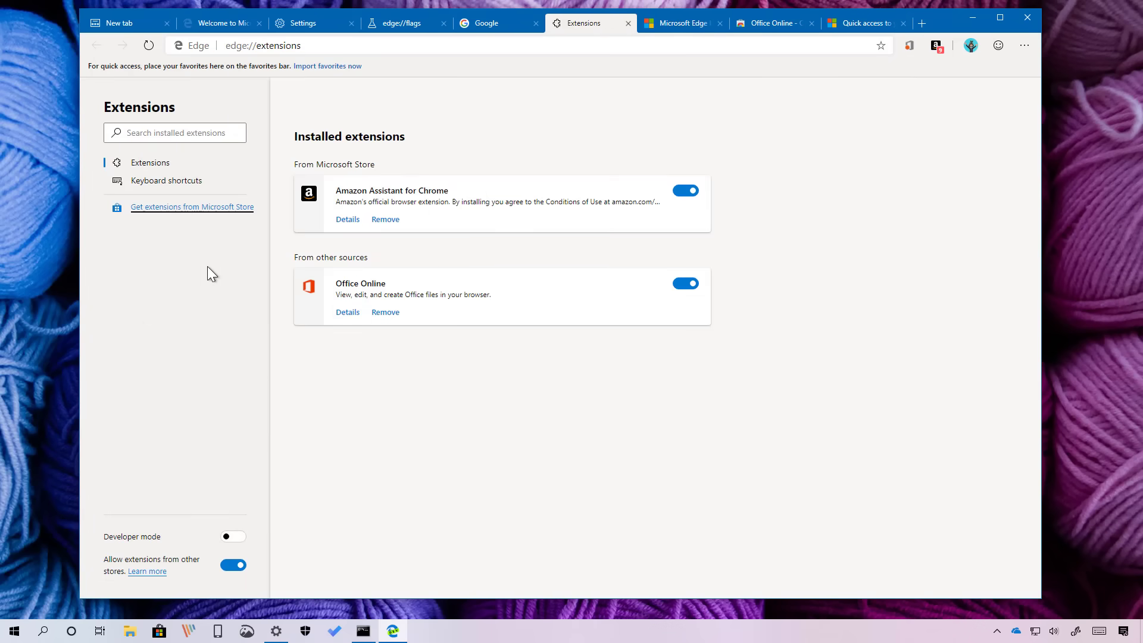
- View Amazon Assistant's details, then remove Amazon Assistant for Chrome
{"action": "left_click", "coordinate": [348, 220]}
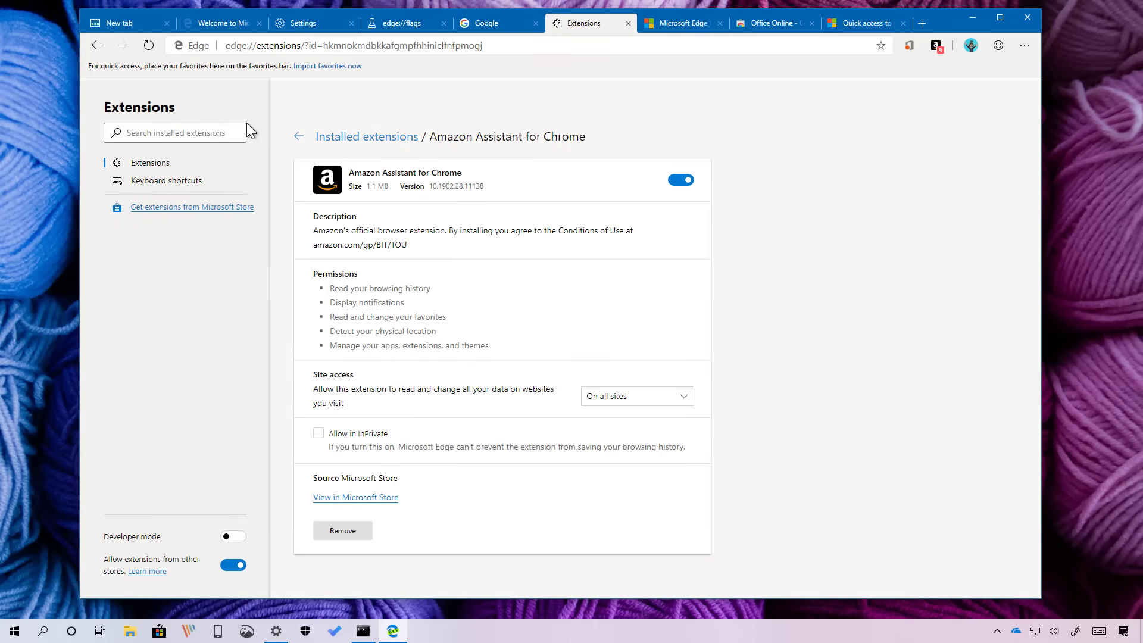
{"action": "left_click", "coordinate": [299, 137]}
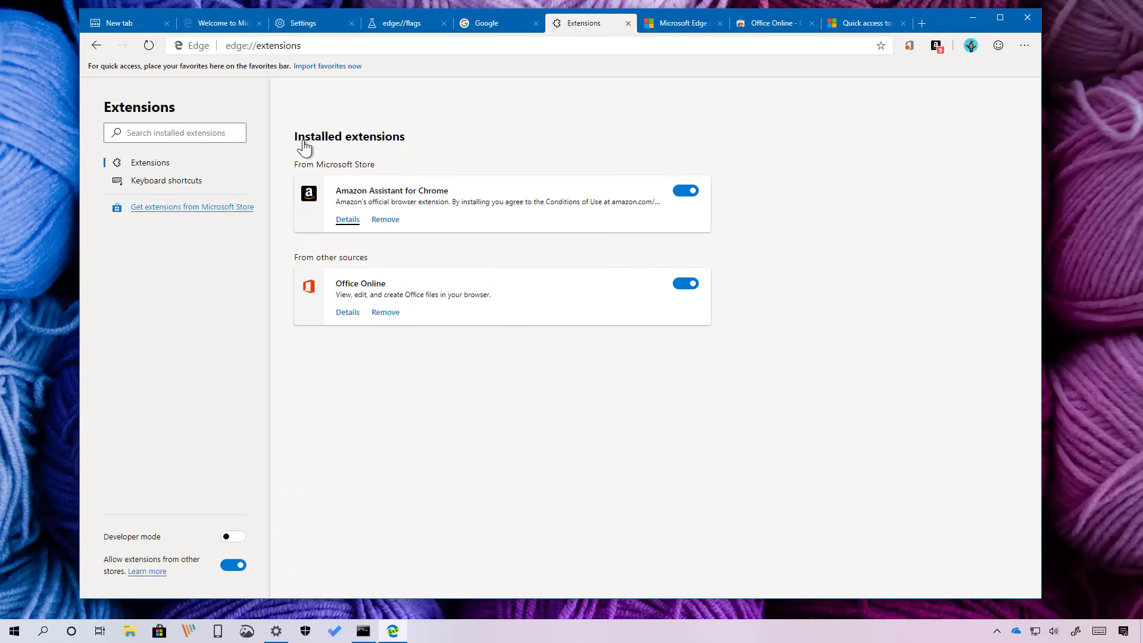
{"action": "left_click", "coordinate": [385, 219]}
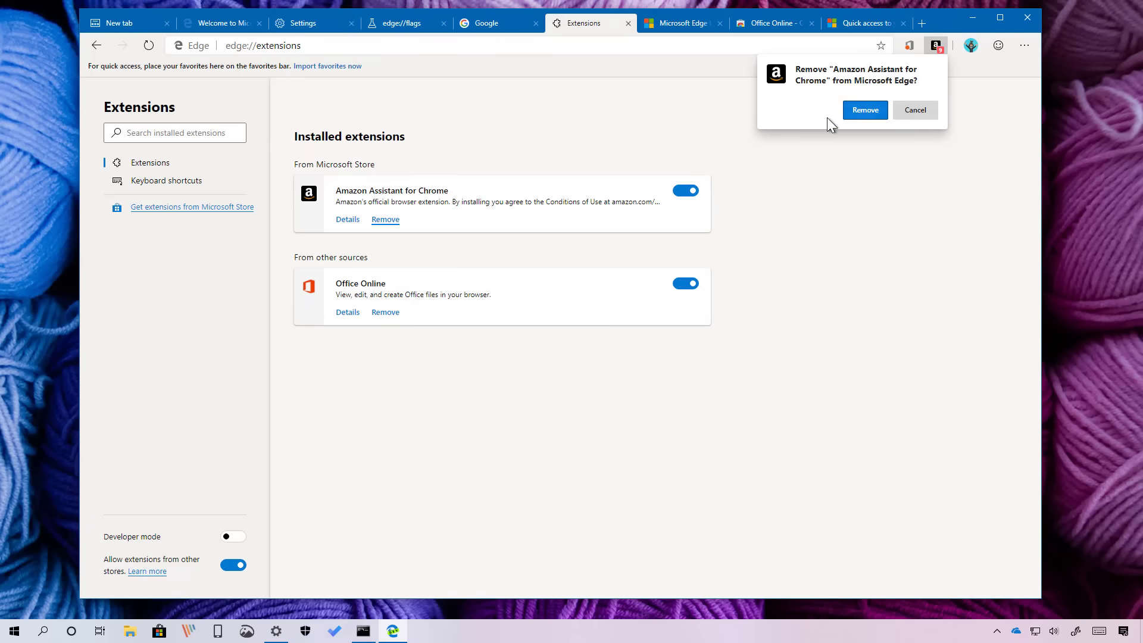
{"action": "left_click", "coordinate": [848, 113]}
- Turn off and remove the Office Online extension
{"action": "left_click", "coordinate": [684, 191]}
{"action": "left_click", "coordinate": [385, 220]}
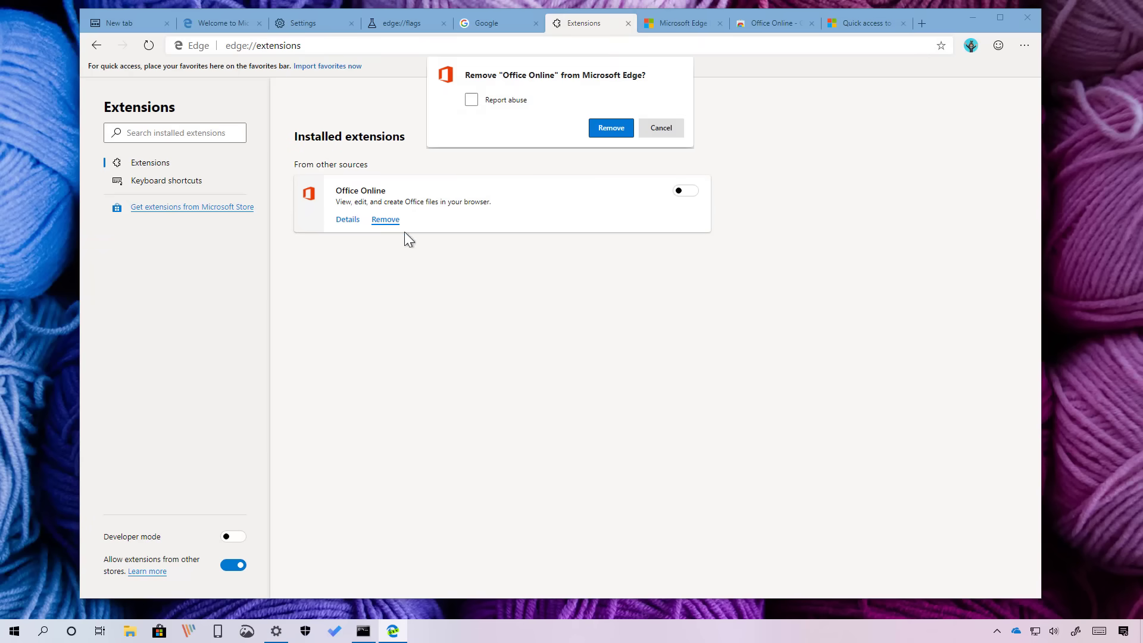
{"action": "left_click", "coordinate": [602, 125]}
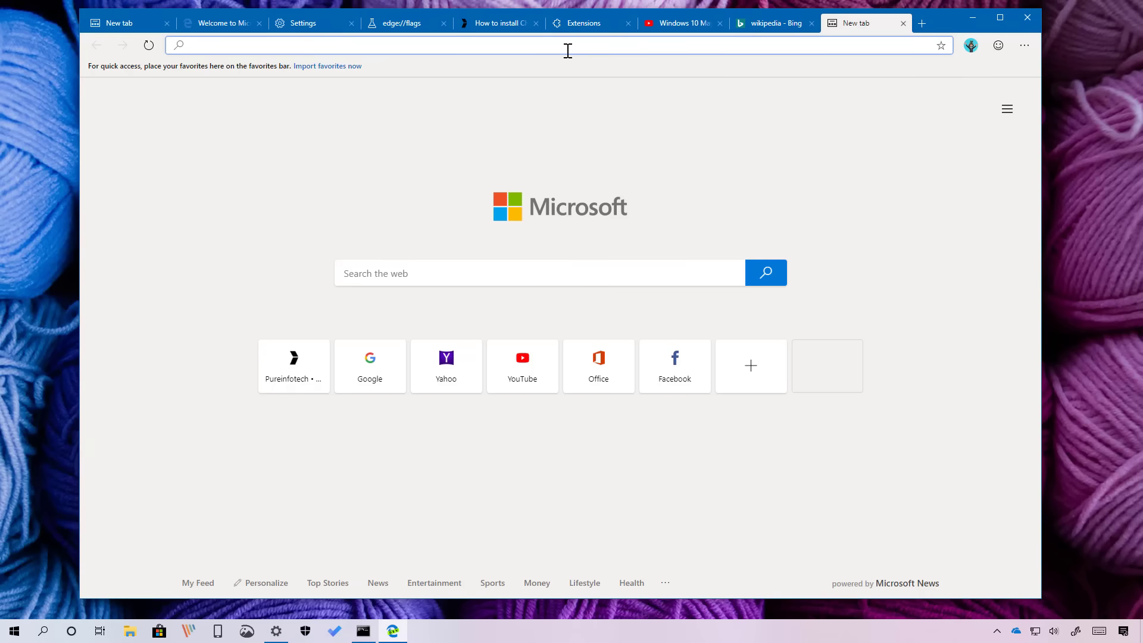
- Load Pureinfotech via 'pure' and open its Chrome extensions on Chromium Edge article
{"action": "type", "text": "pureinfotech.com"}
{"action": "key", "text": "Return"}
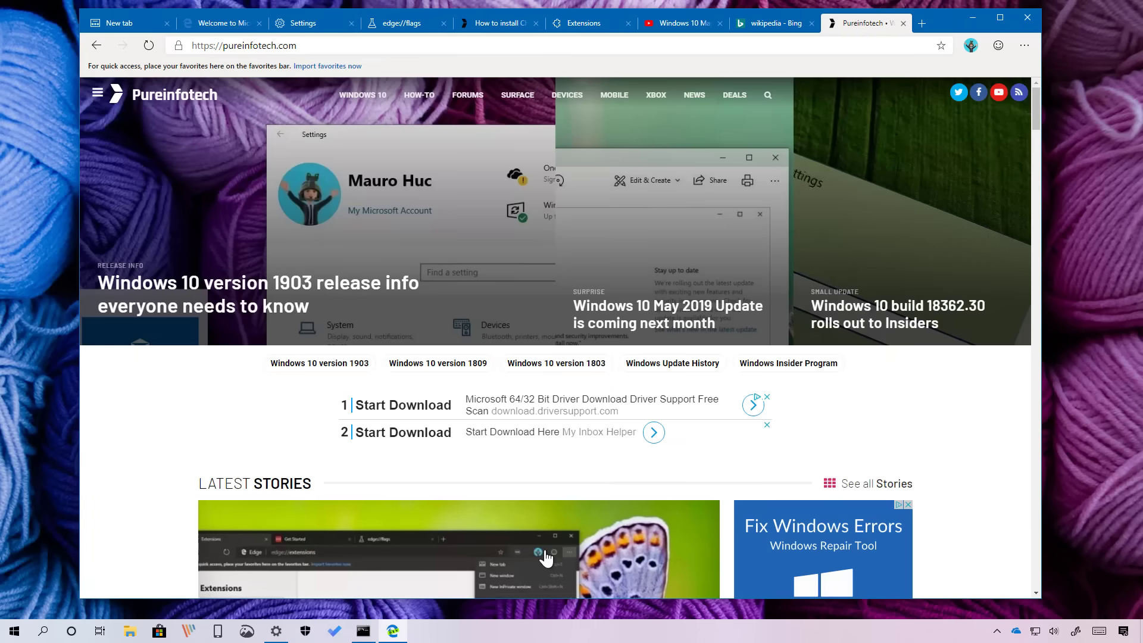
{"action": "left_click", "coordinate": [546, 558]}
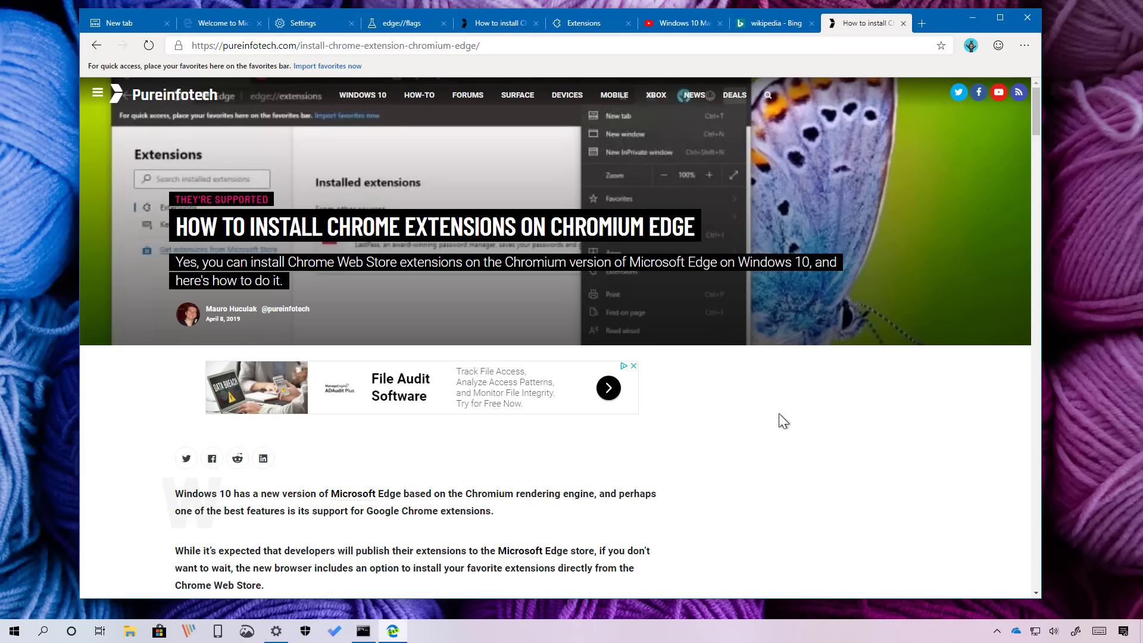
{"action": "left_click_drag", "start_coordinate": [367, 511], "coordinate": [505, 507]}
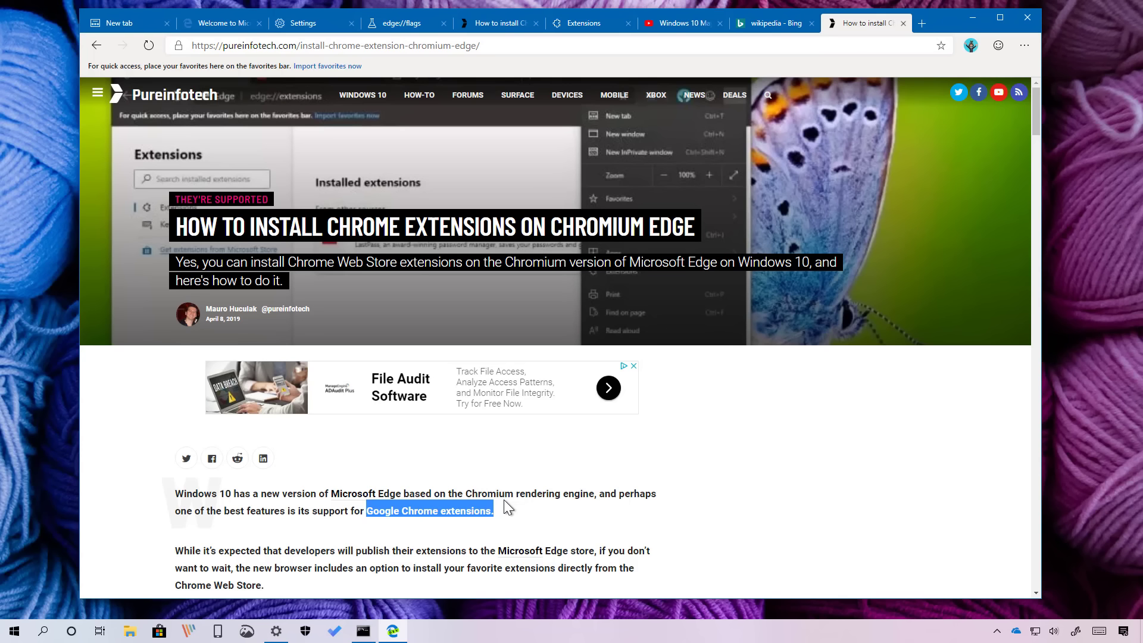
{"action": "left_click", "coordinate": [832, 493]}
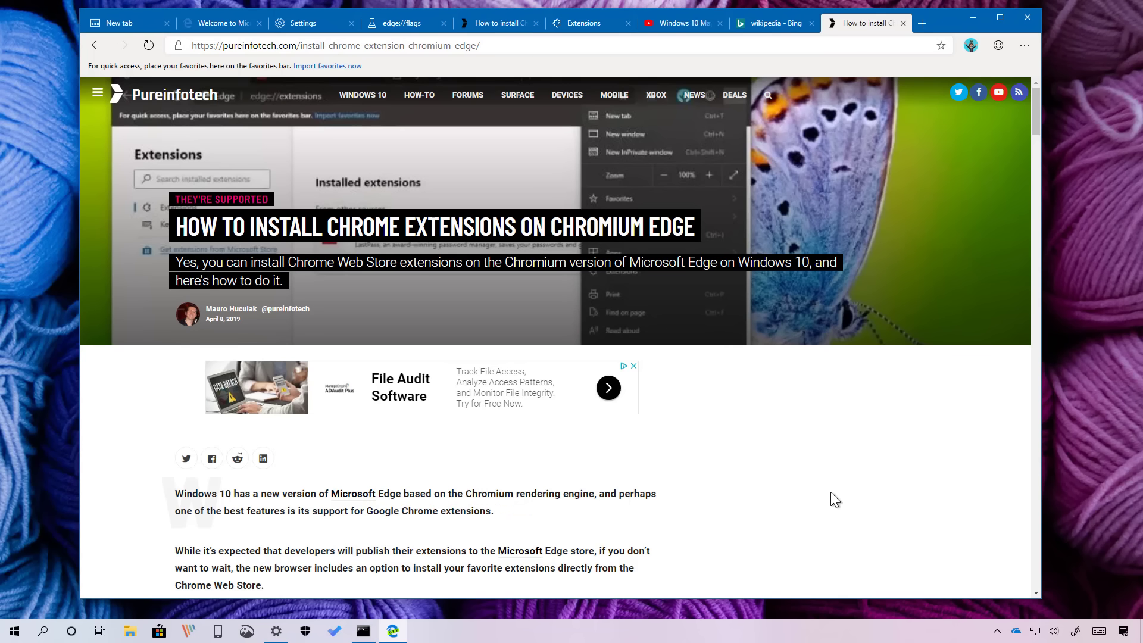